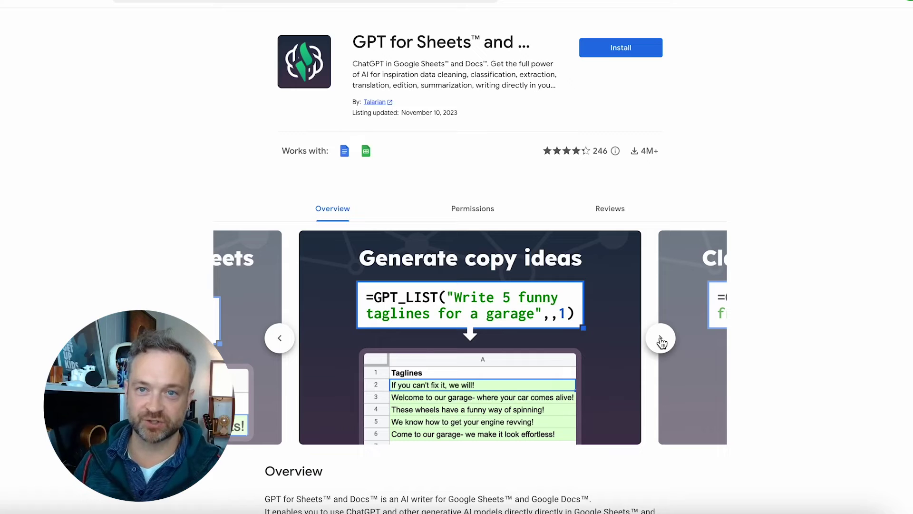
Step: Browse the GPT for Sheets feature screenshots and open its Google Workspace Marketplace listing
click(661, 338)
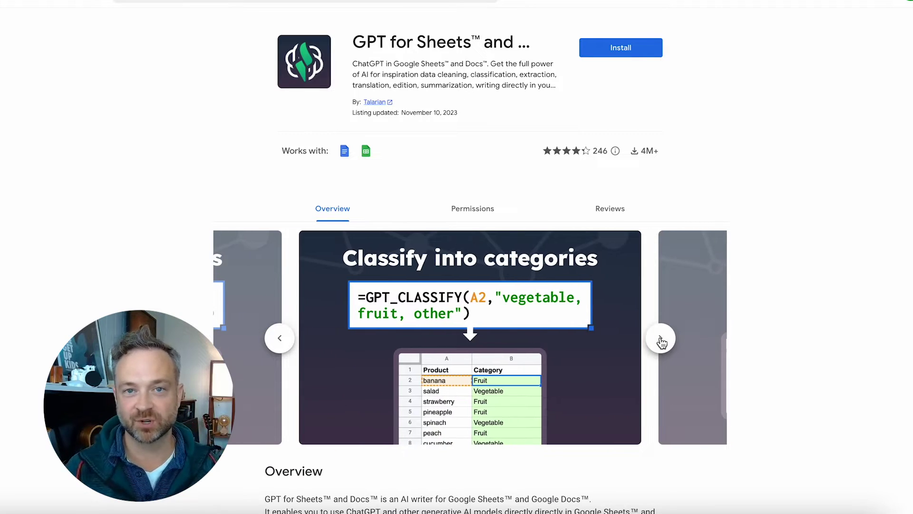
click(662, 341)
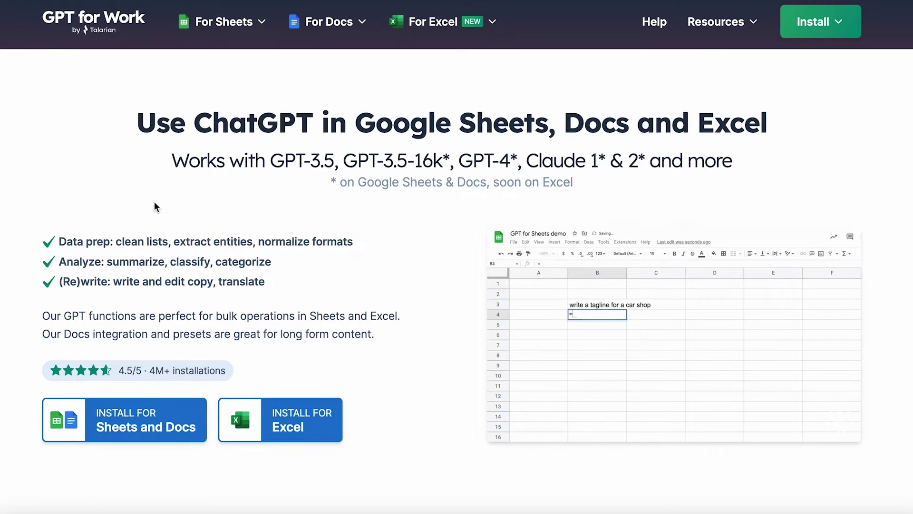
click(169, 418)
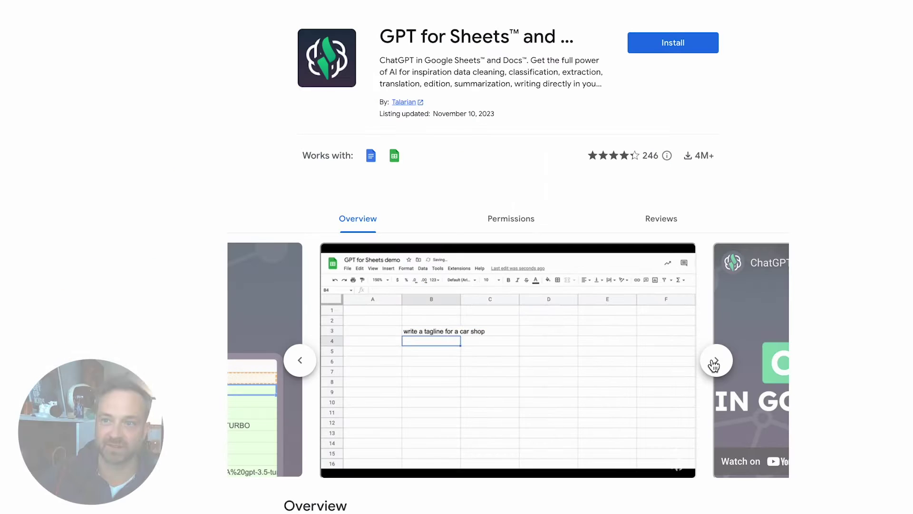
Step: Play the ChatGPT in Google Sheets 101 video and skip ahead to the GPT function chapter
click(714, 361)
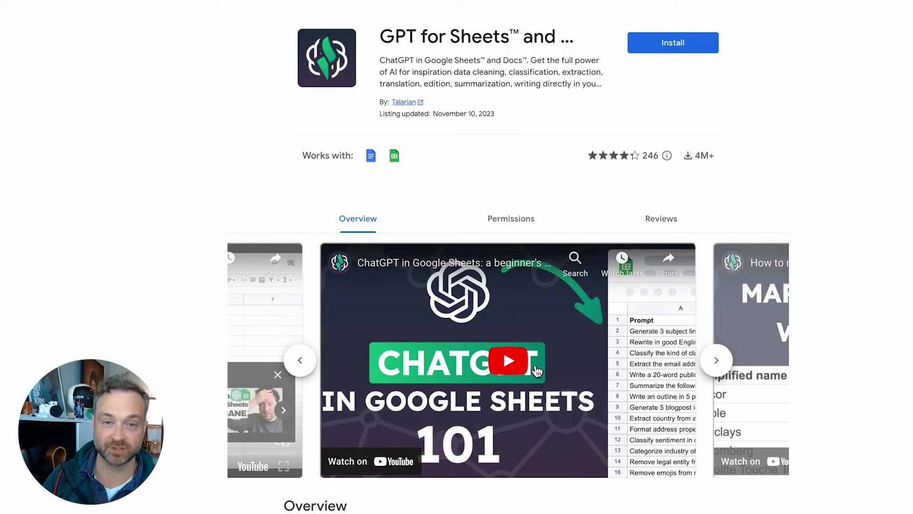
click(505, 366)
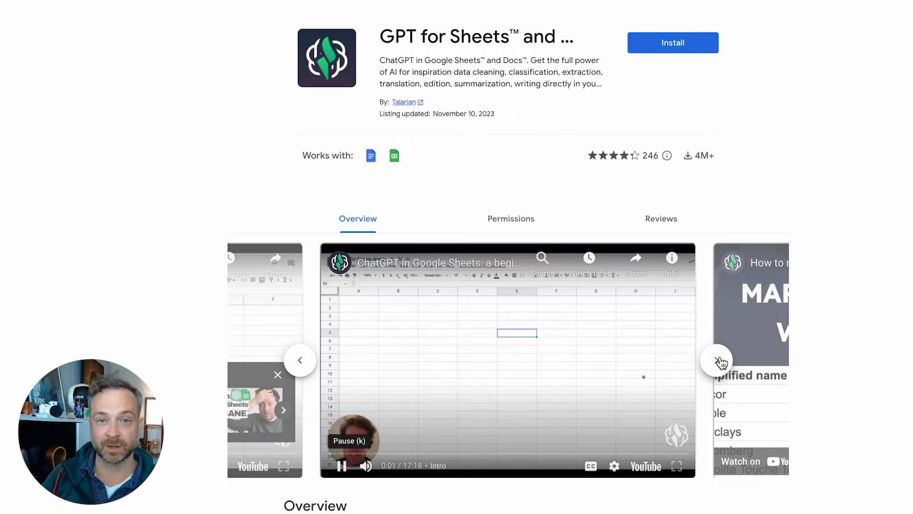
drag(427, 454, 471, 452)
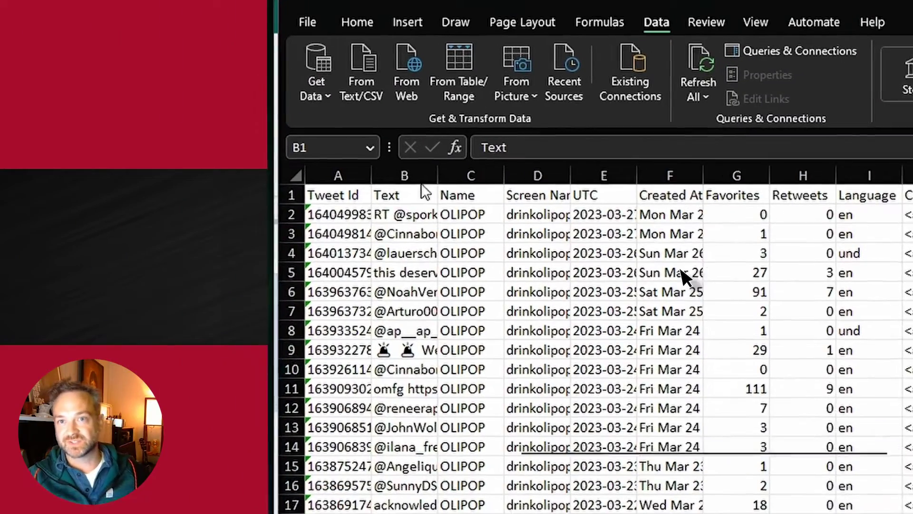
Step: Widen the tweet Text column B to about 282 pixels
click(420, 177)
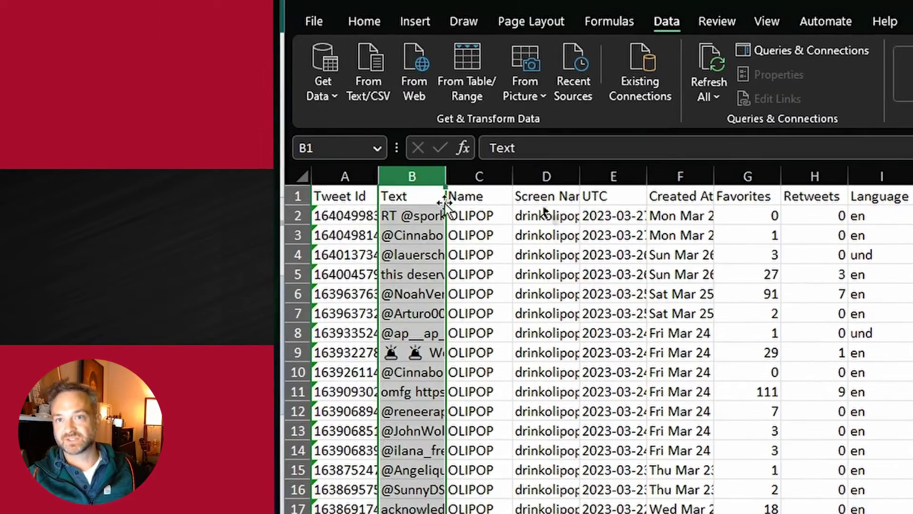
drag(436, 173, 640, 176)
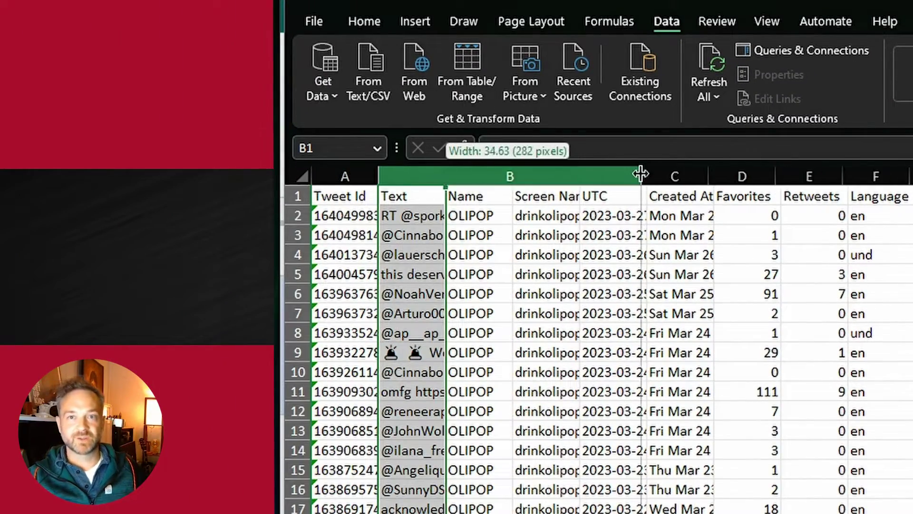
double_click(640, 176)
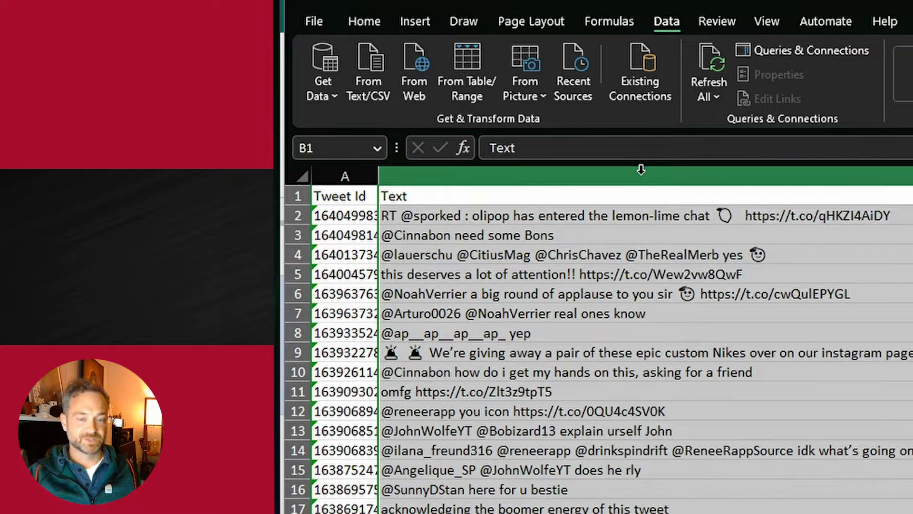
key(ctrl+z)
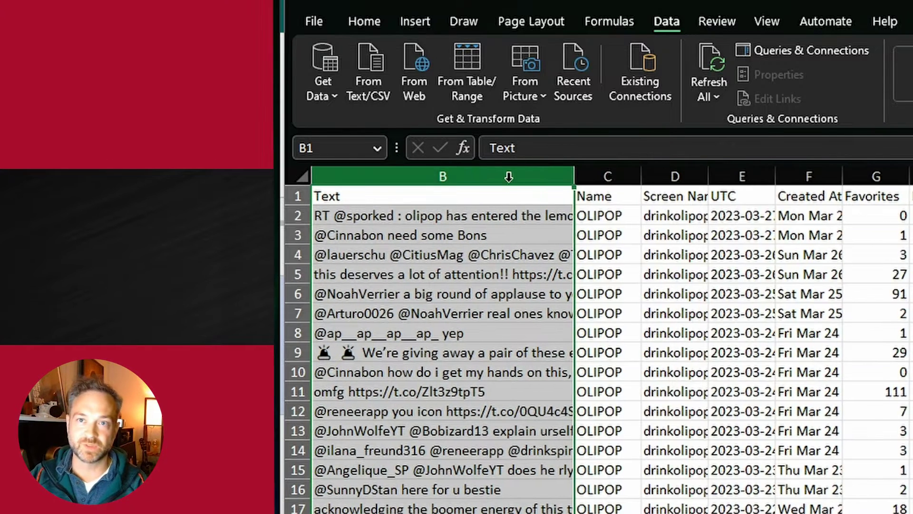
Step: Turn on Wrap text for the Text column in Format Cells > Alignment
right_click(517, 180)
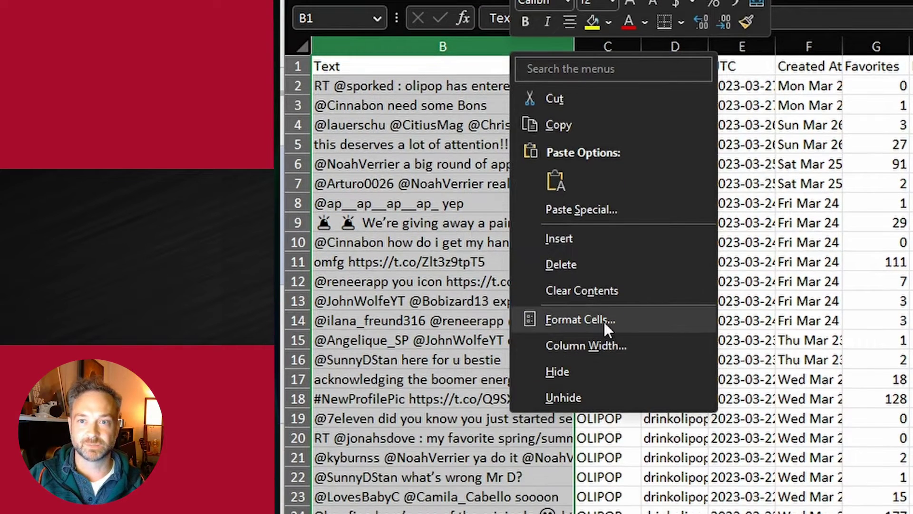
key(Escape)
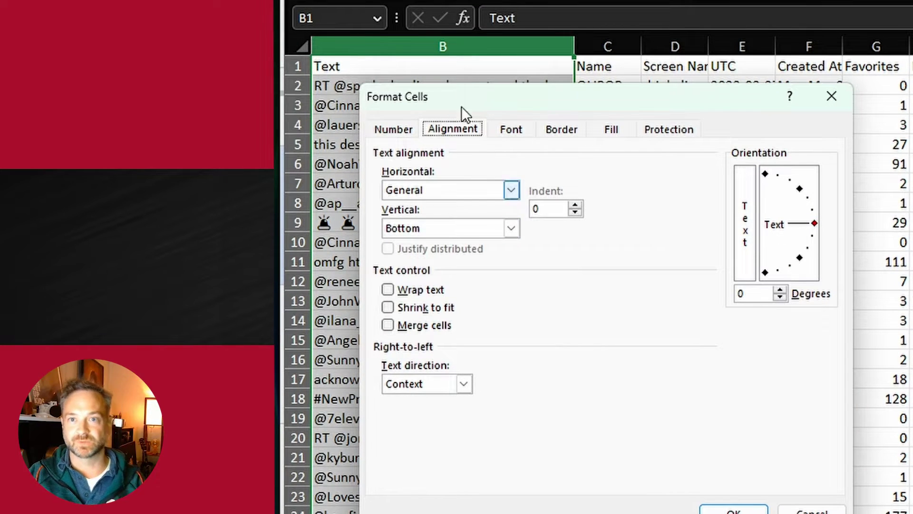
drag(472, 90, 653, 127)
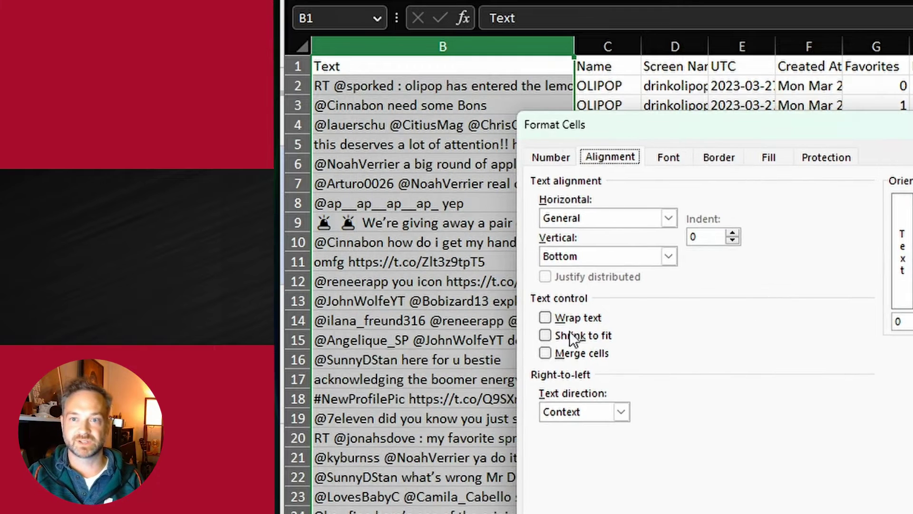
click(579, 318)
key(Return)
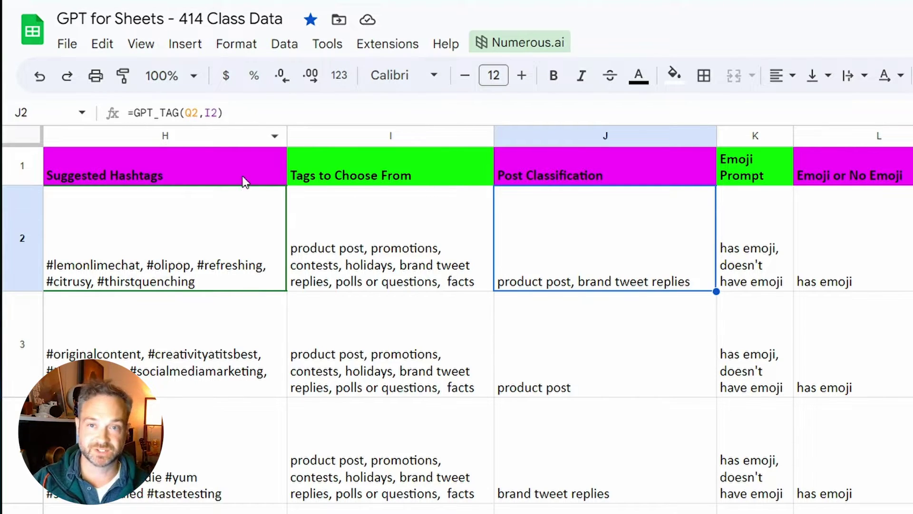
click(237, 209)
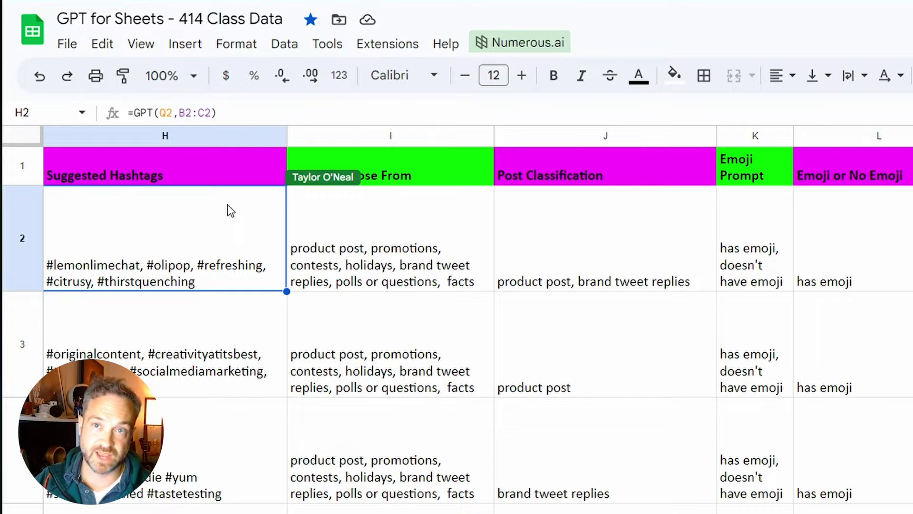
click(385, 238)
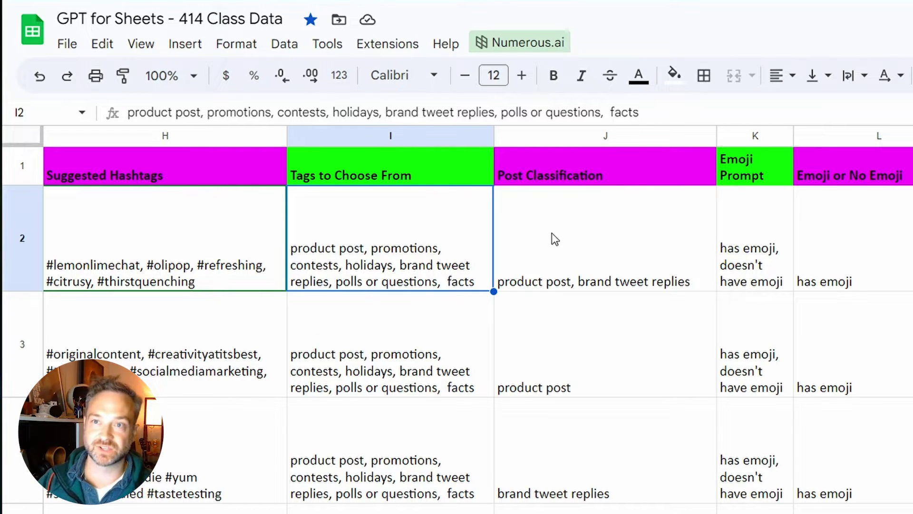
click(418, 136)
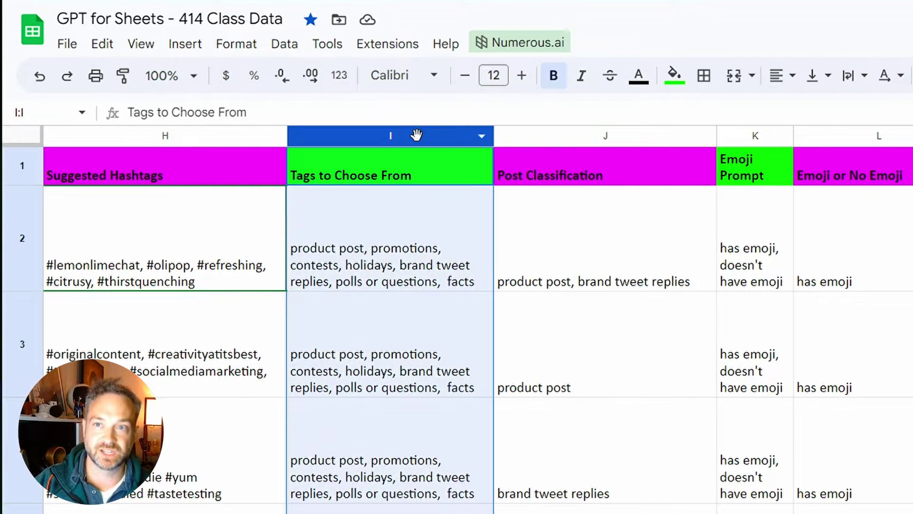
click(364, 233)
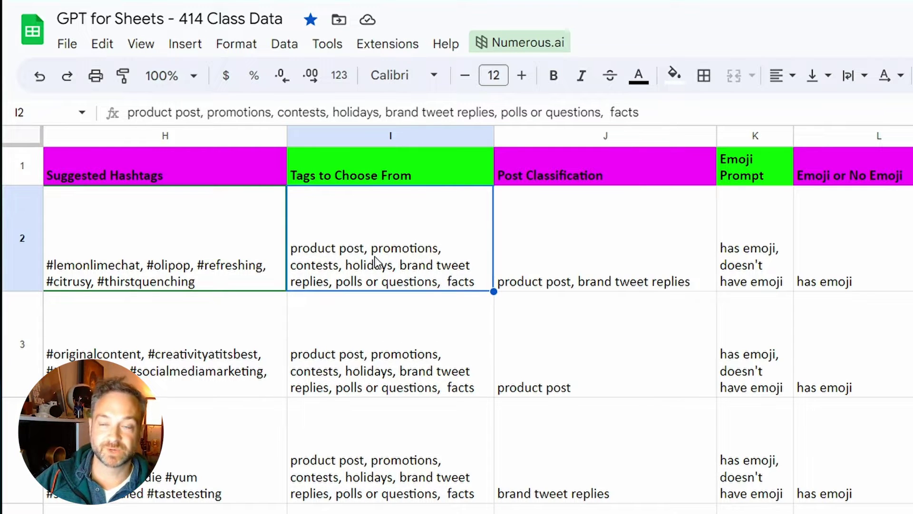
click(563, 257)
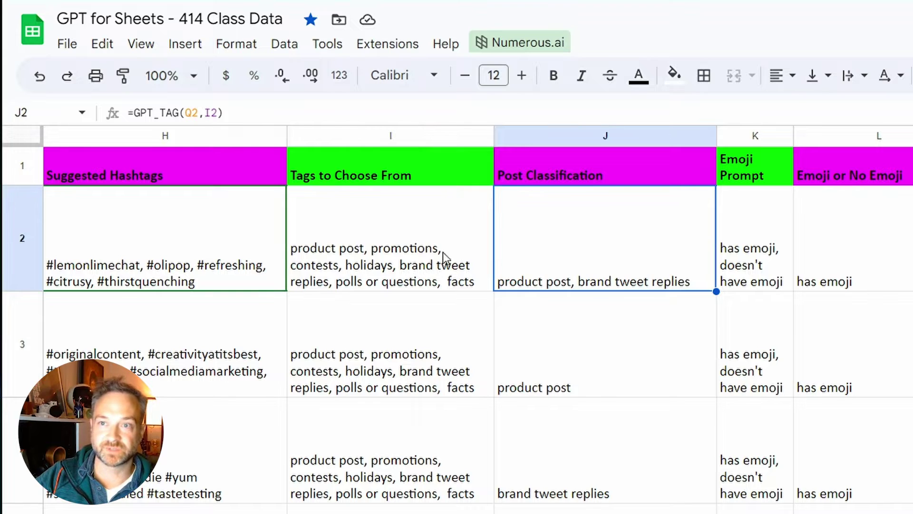
click(408, 238)
click(770, 232)
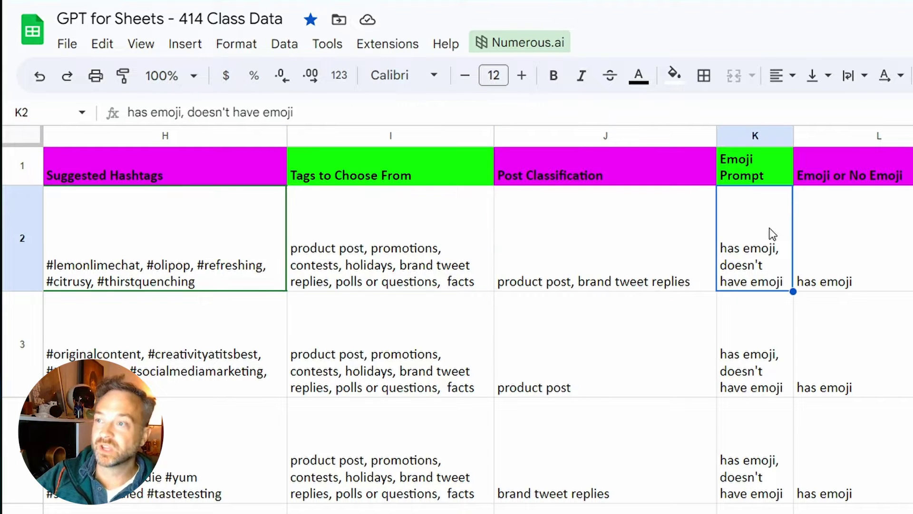
key(Right)
key(Right)
key(Right)
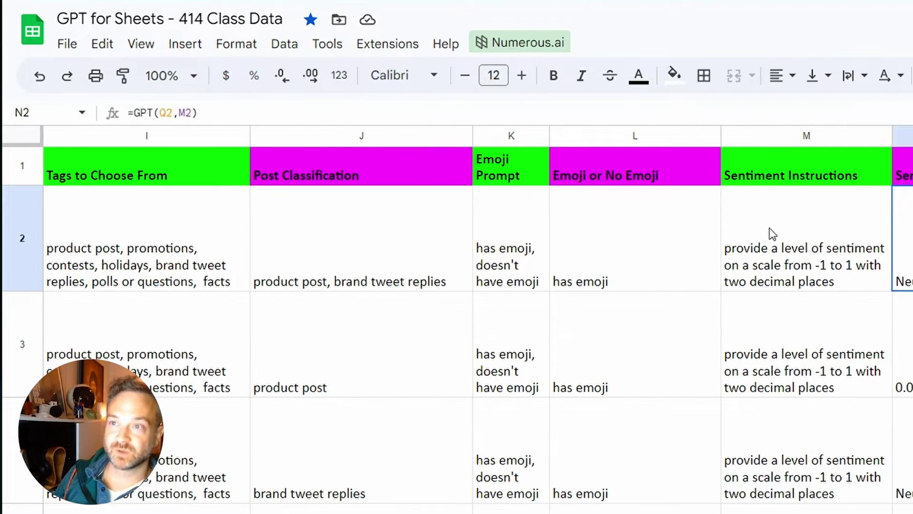
key(Left)
key(Left)
key(Left)
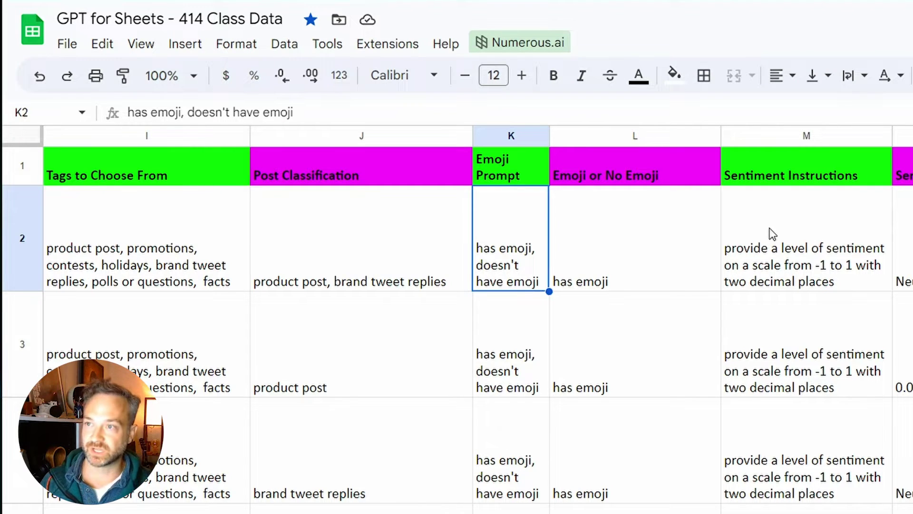
key(Right)
key(Right)
key(Right)
key(Right)
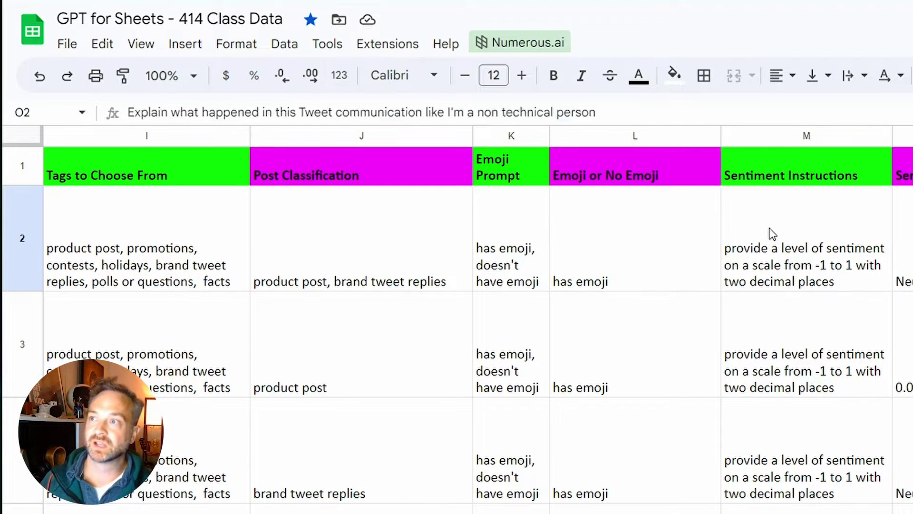
key(Left)
key(Left)
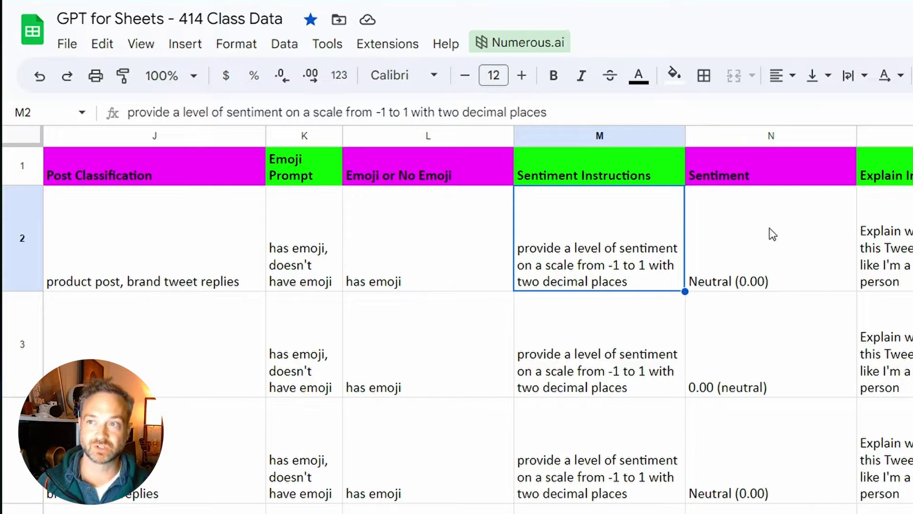
click(772, 234)
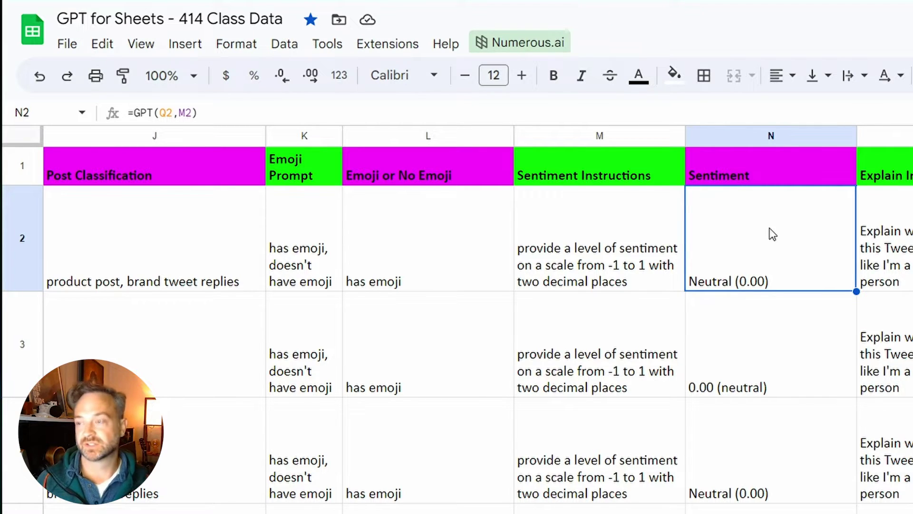
key(Right)
key(Right)
key(Right)
key(Right)
key(Right)
key(Right)
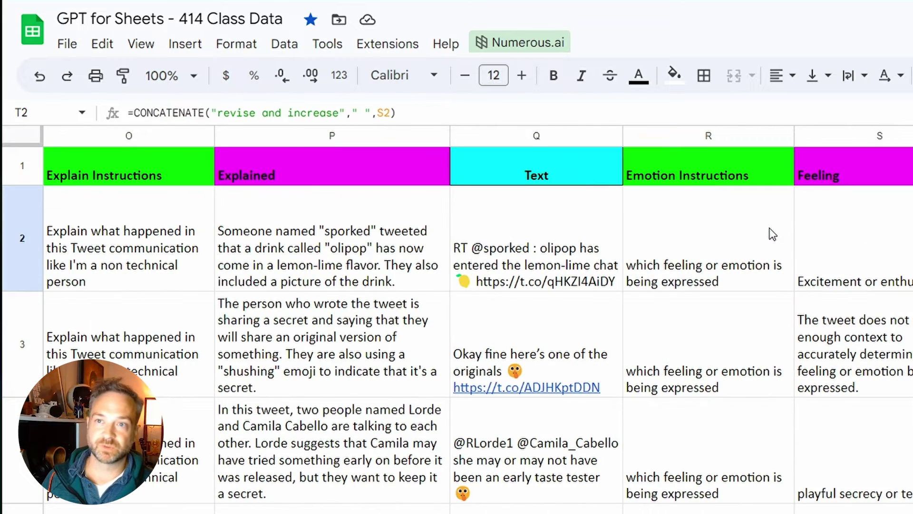
key(Left)
key(Left)
key(Left)
key(Left)
key(Left)
key(Left)
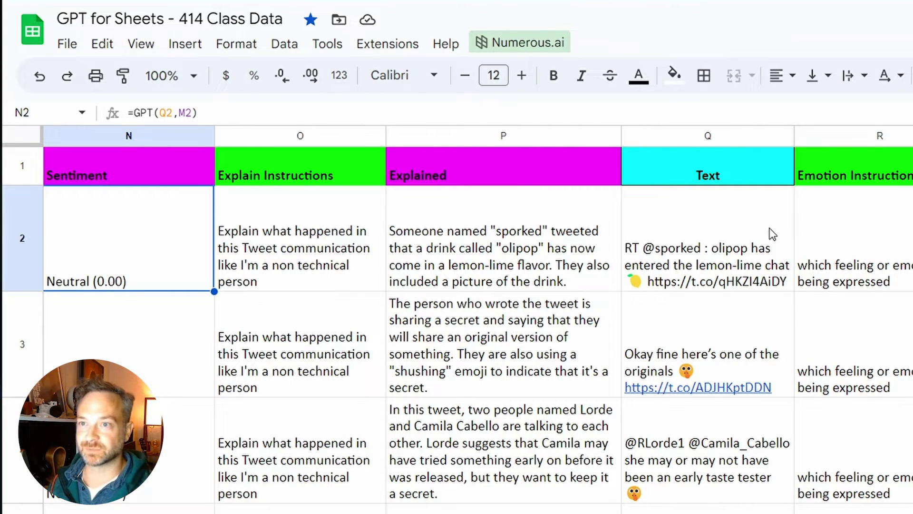
click(772, 234)
scroll(772, 234, right, 1)
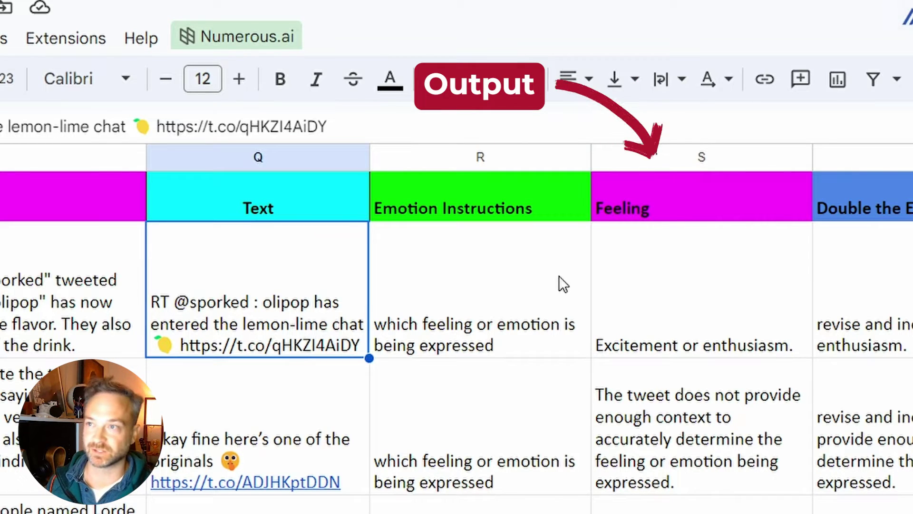
key(Right)
key(Right)
key(Right)
key(Right)
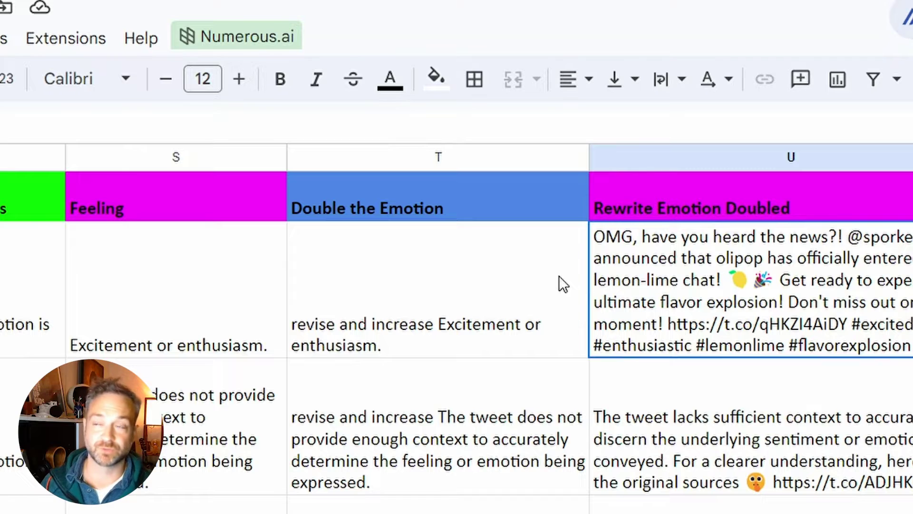
click(558, 276)
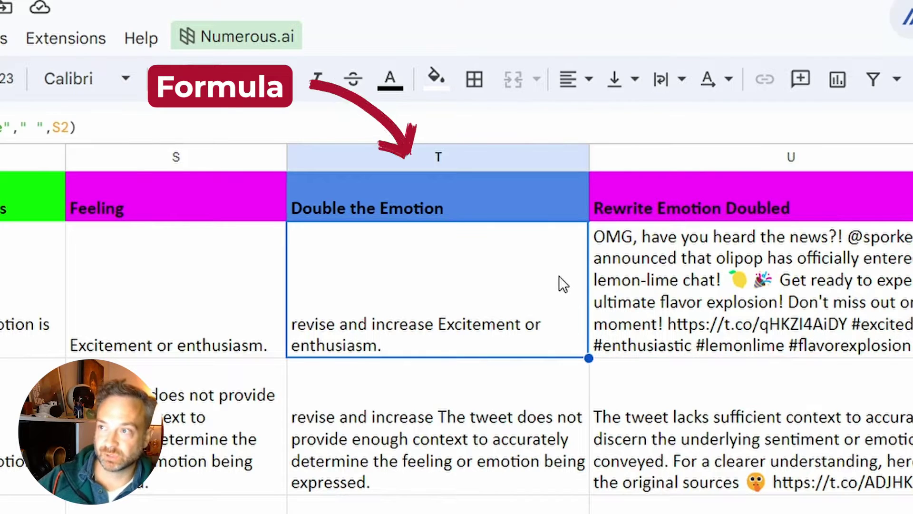
click(469, 214)
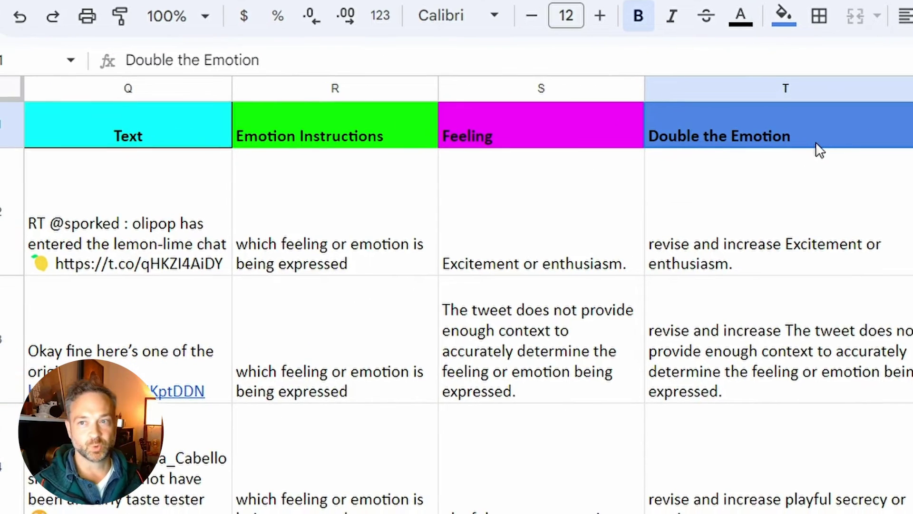
key(Down)
key(Left)
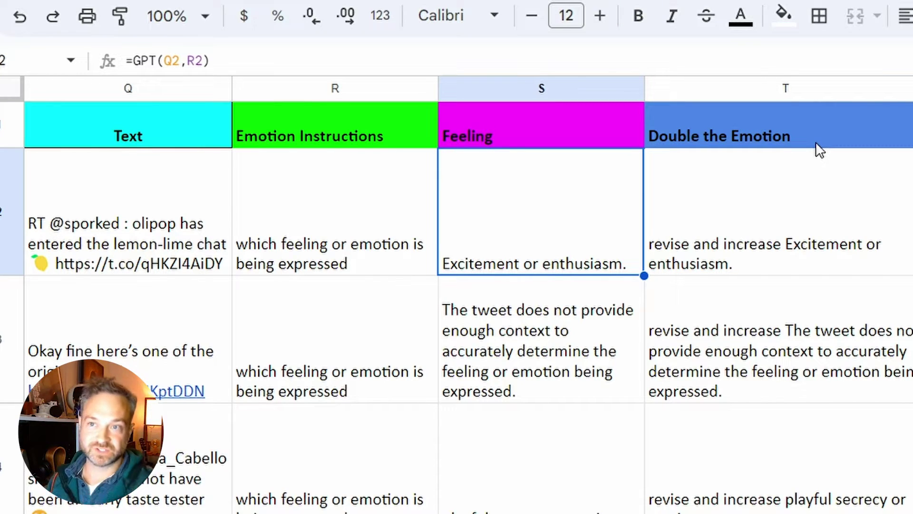
key(Right)
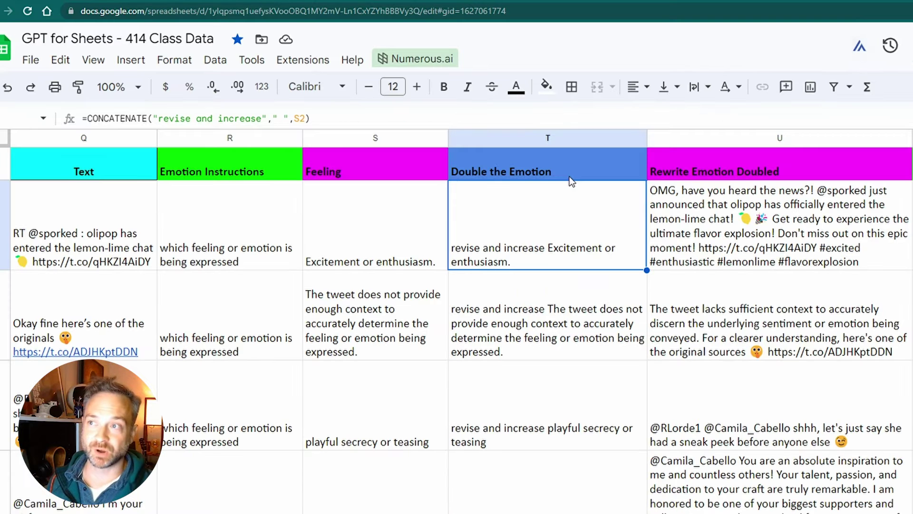
key(Right)
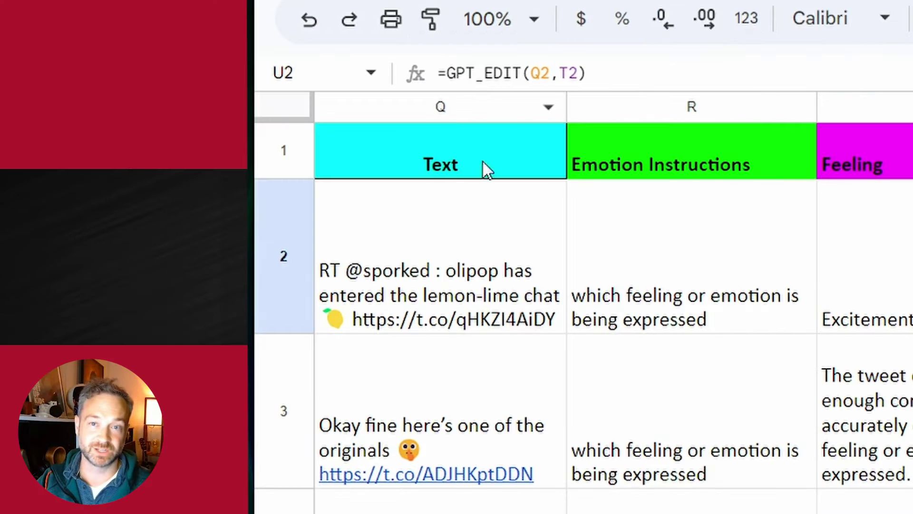
click(483, 251)
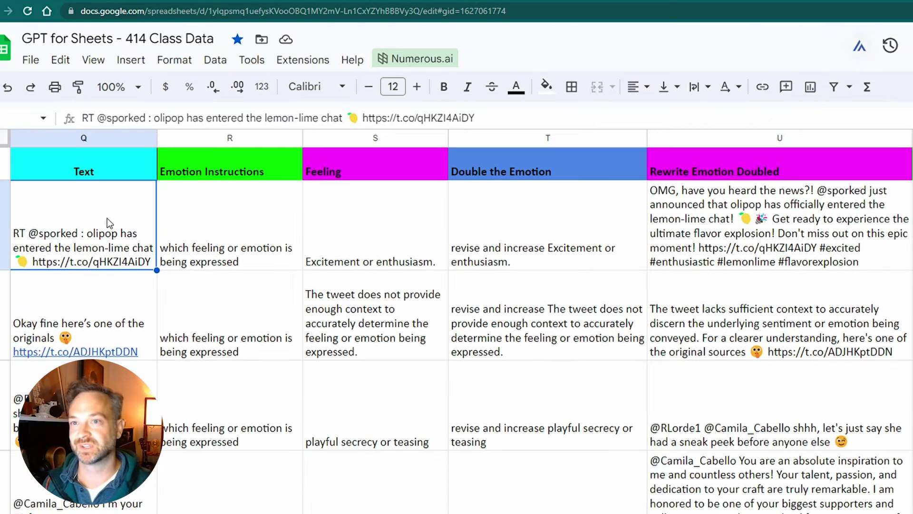
key(Right)
key(Right)
key(Right)
key(Right)
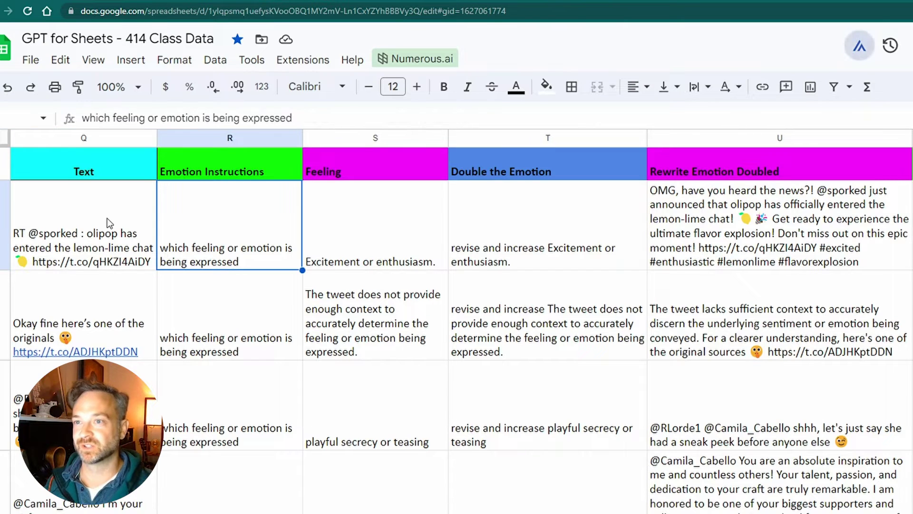
key(Right)
key(Left)
key(Left)
key(Left)
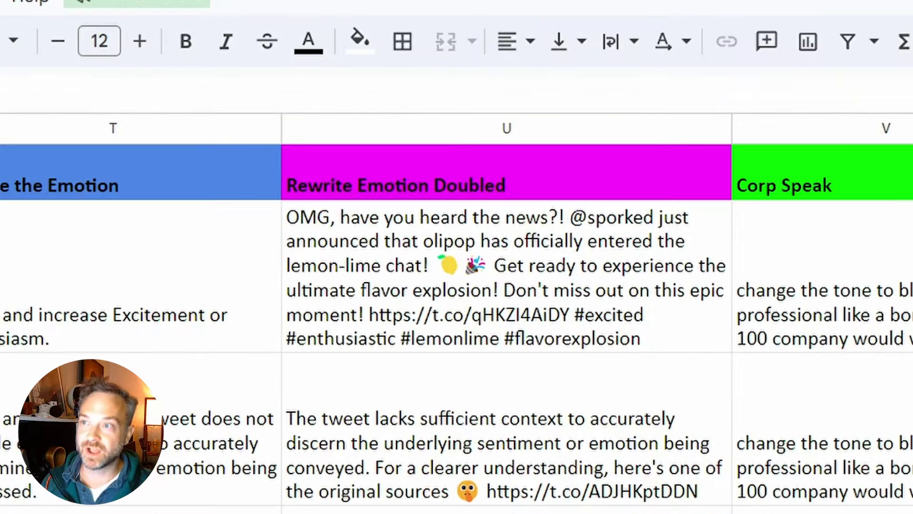
key(Right)
key(Right)
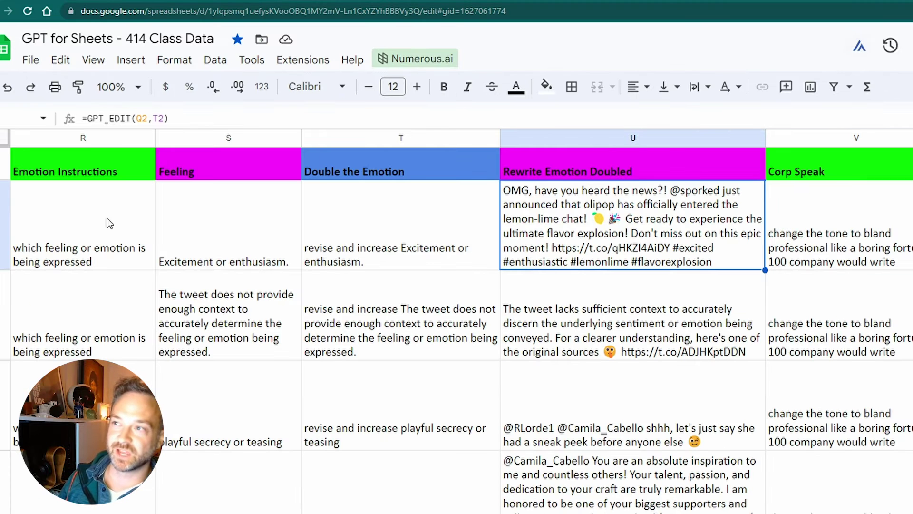
key(Right)
key(Right)
key(Right)
key(Right)
key(Left)
key(Left)
key(Left)
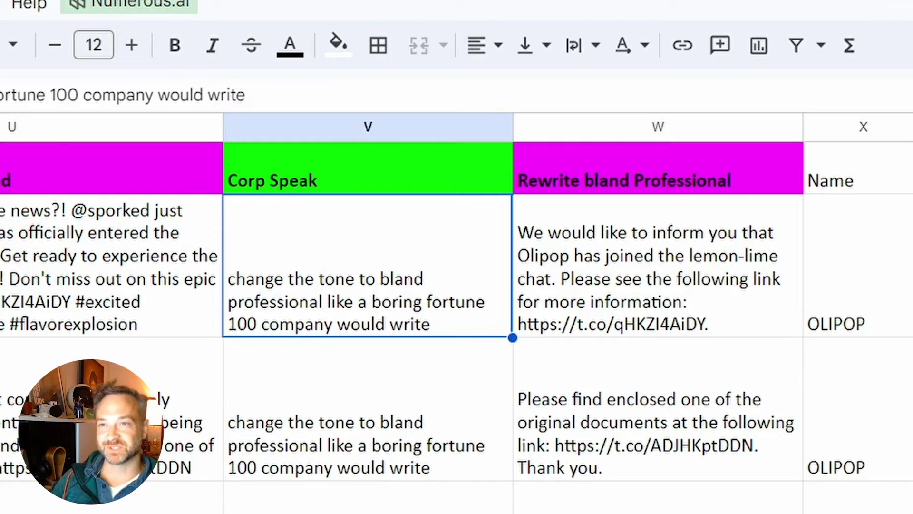
click(112, 266)
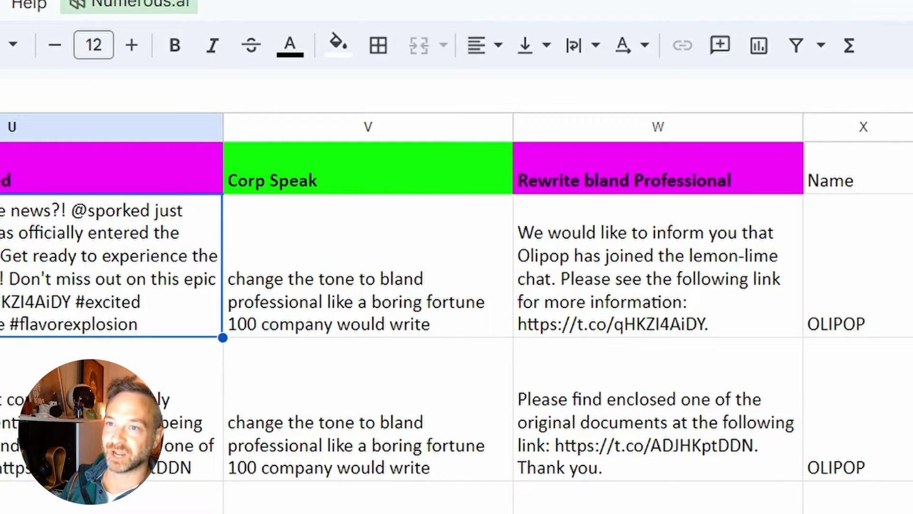
key(Left)
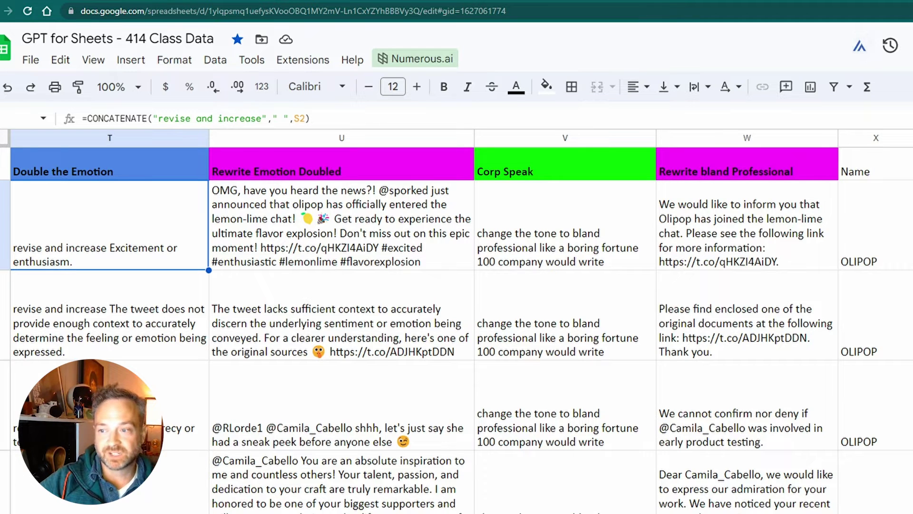
key(ctrl+Page_Up)
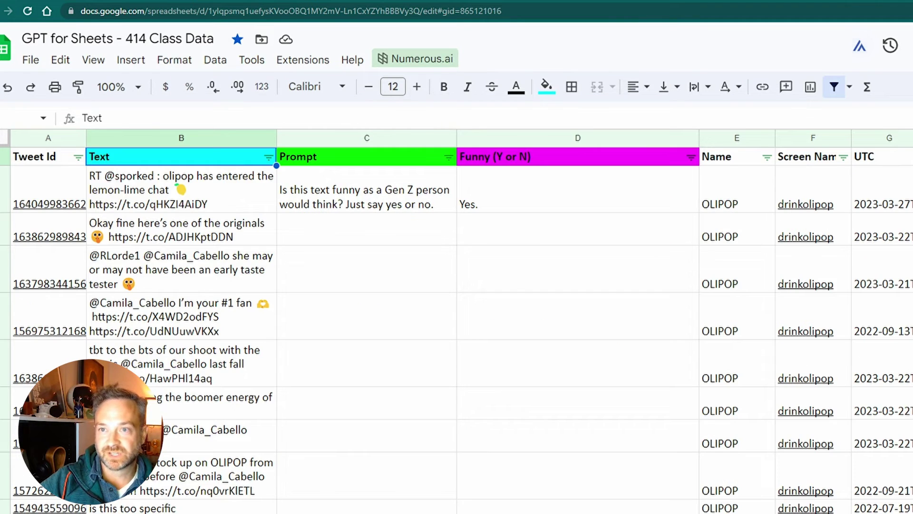
Step: Select the Gen Z humour prompt in C2 on the Funny (Y or N) sheet
click(388, 187)
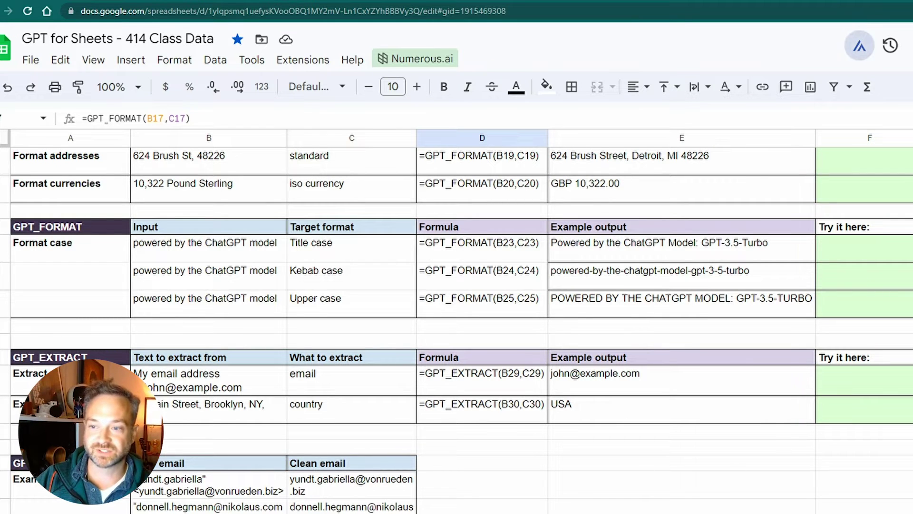
key(ctrl+shift+Page_Down)
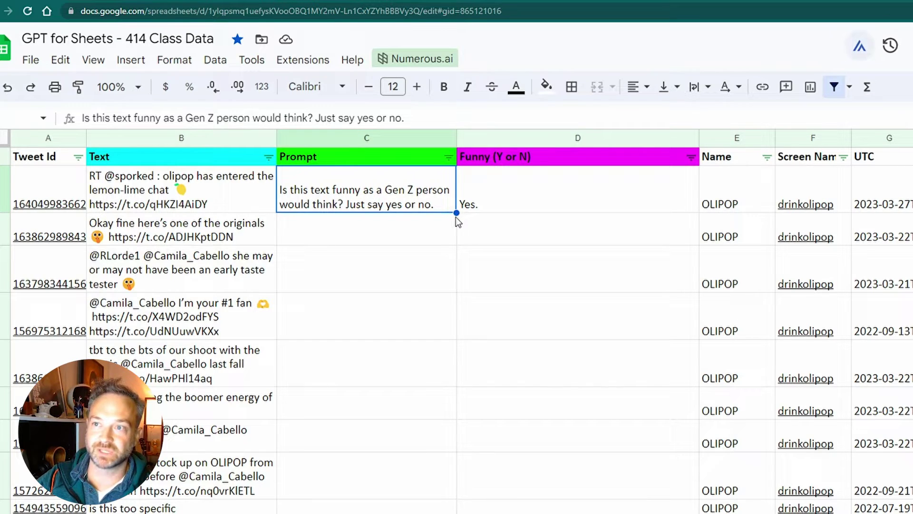
Step: Copy the Gen Z humour prompt down column C and recommit =GPT(B2,C2) in D2
drag(457, 213, 462, 510)
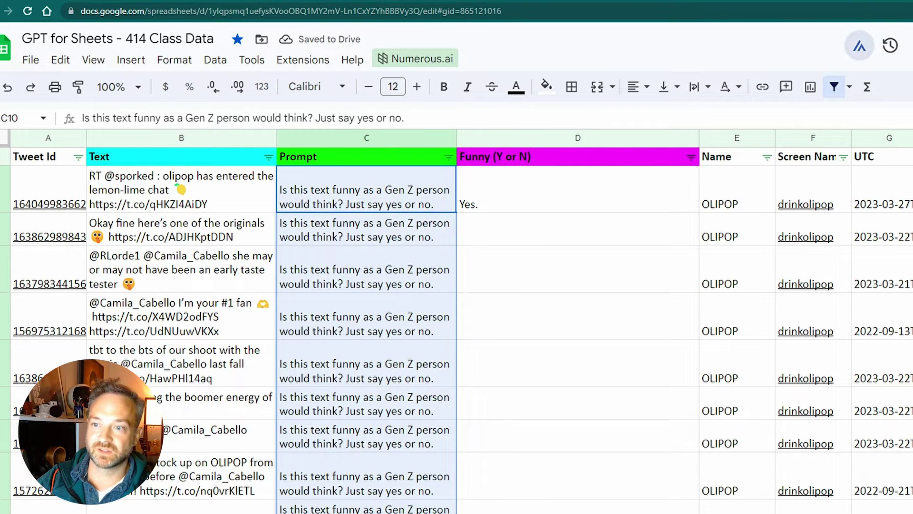
click(544, 192)
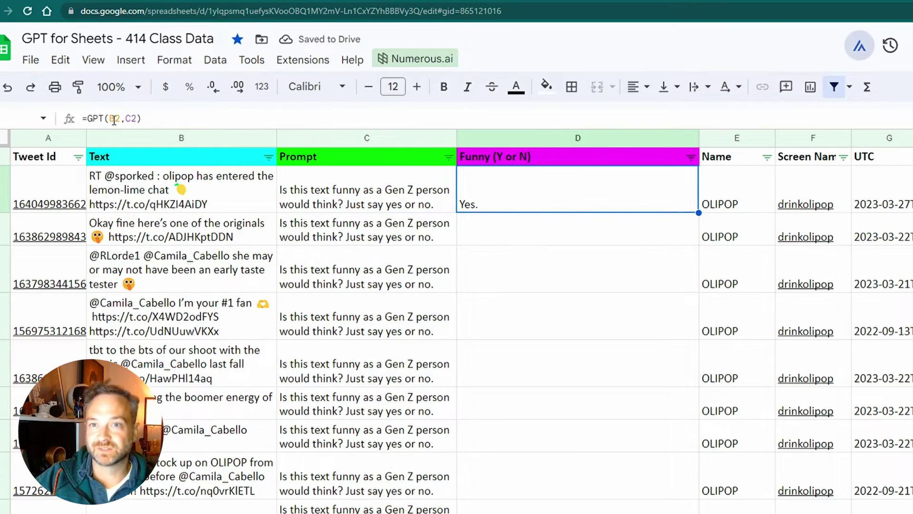
click(114, 118)
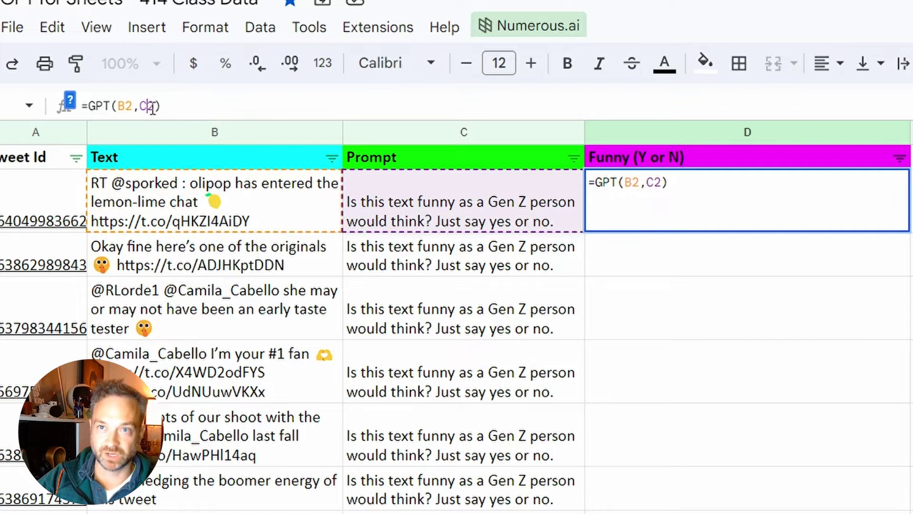
key(Return)
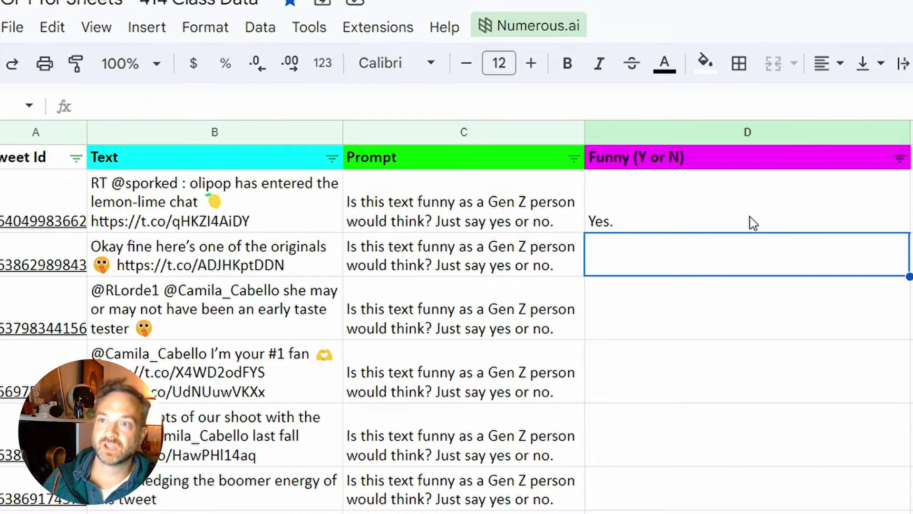
click(754, 222)
key(Left)
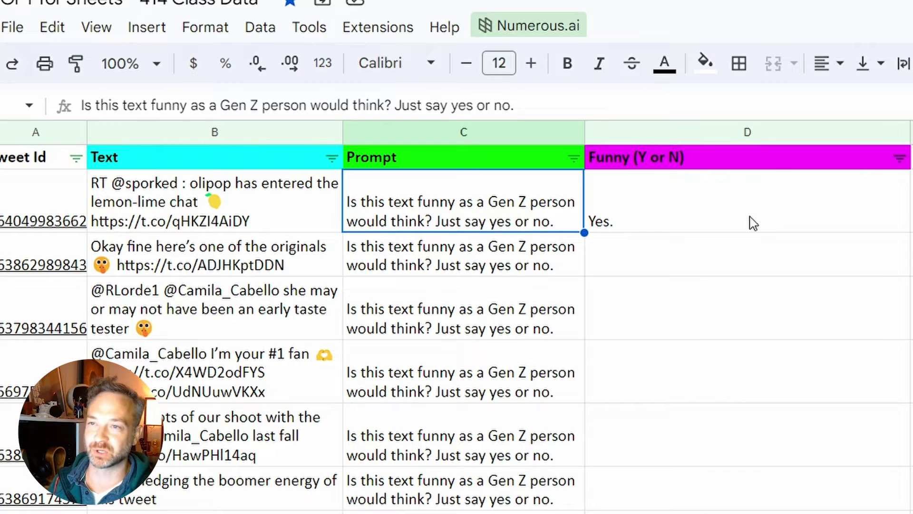
Step: Fill D2's GPT formula down the Funny (Y or N) column and check the answers, including D7's refusal
click(753, 222)
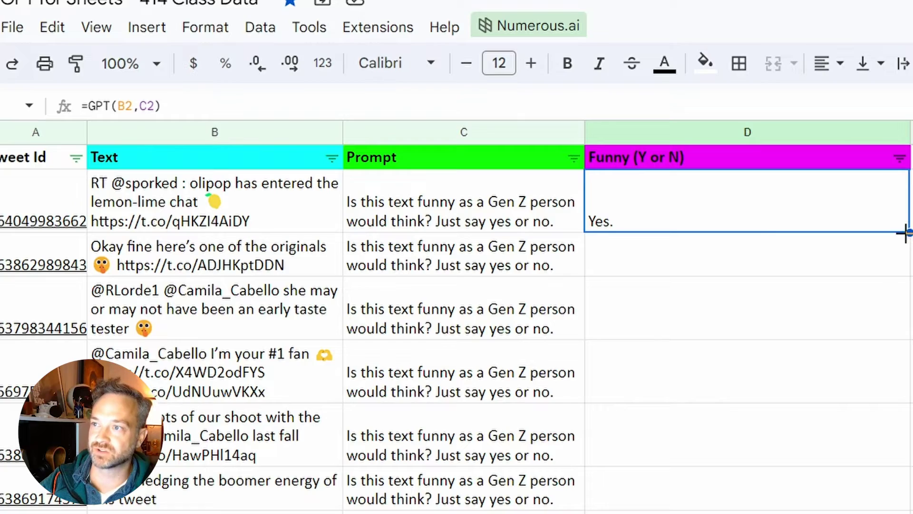
drag(909, 232, 904, 511)
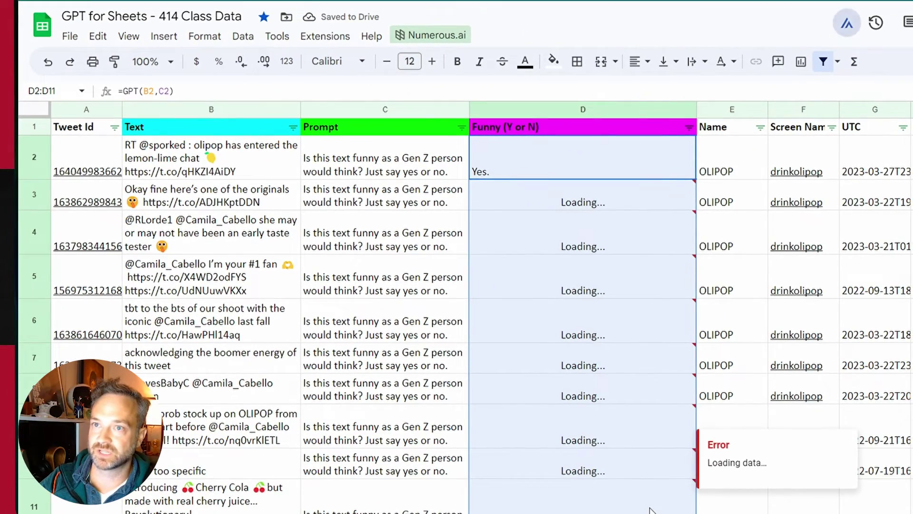
click(535, 333)
click(555, 366)
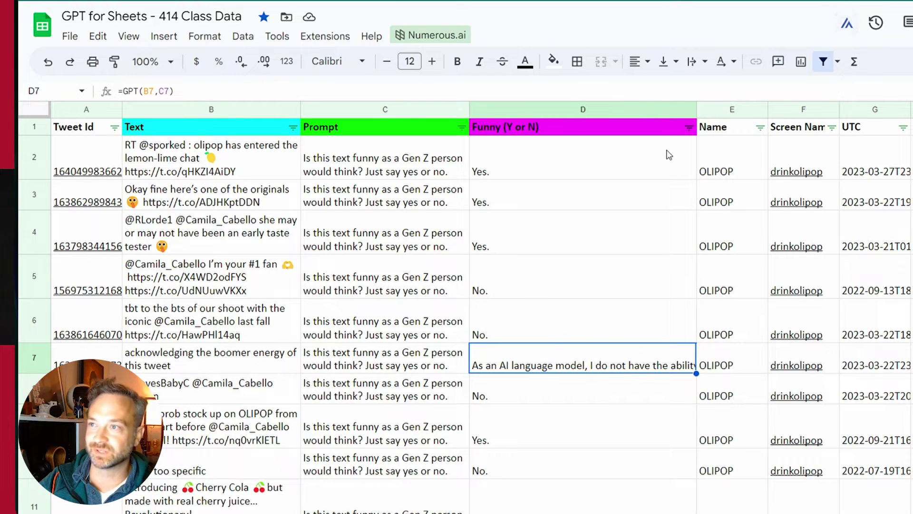
click(598, 113)
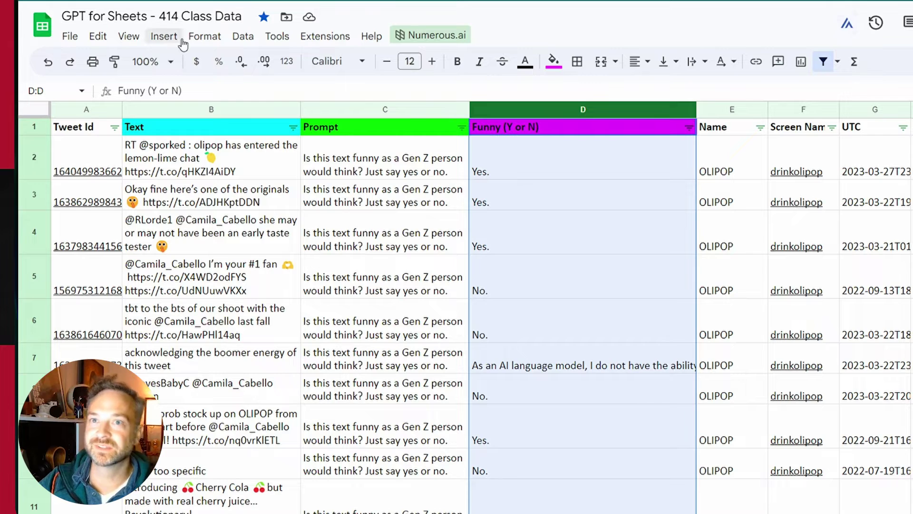
Step: Wrap the long answers in the Funny (Y or N) column
click(204, 36)
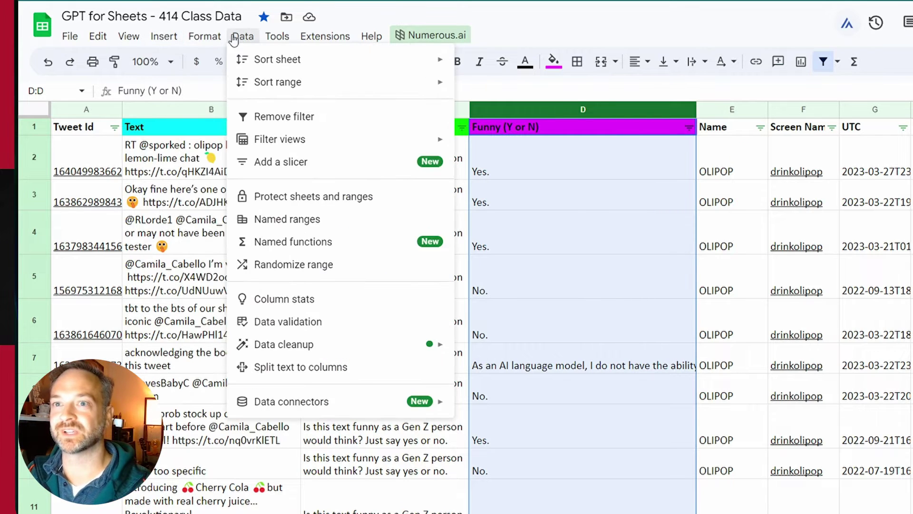
mouse_move(296, 162)
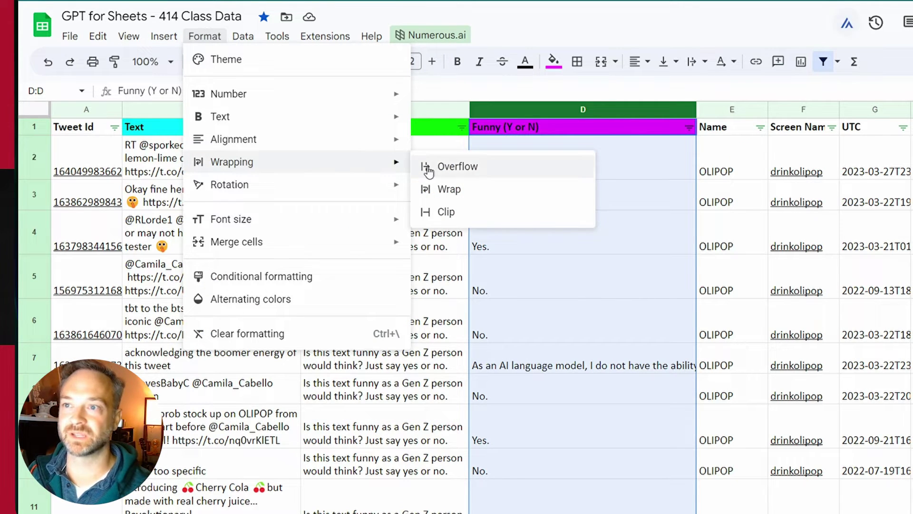
click(449, 190)
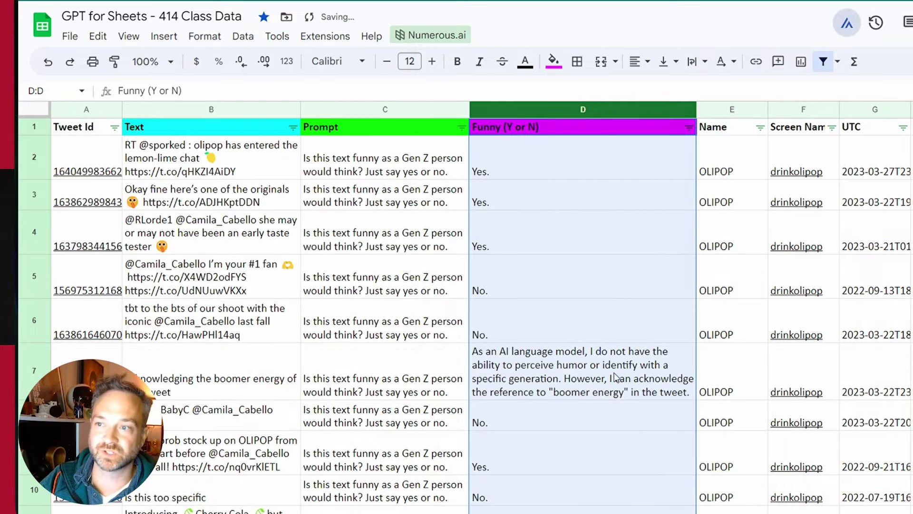
Step: Clip the tweet text in column B to one line and narrow the column
click(257, 109)
click(204, 36)
mouse_move(326, 165)
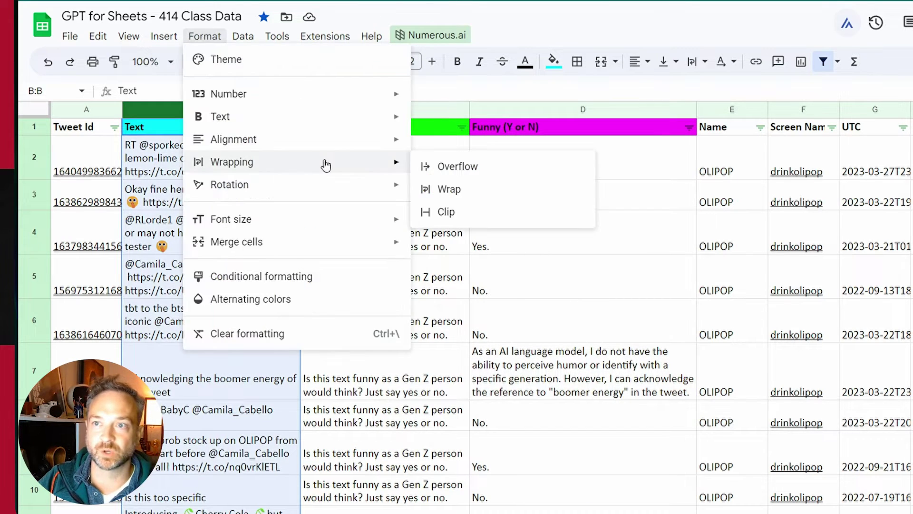
click(486, 212)
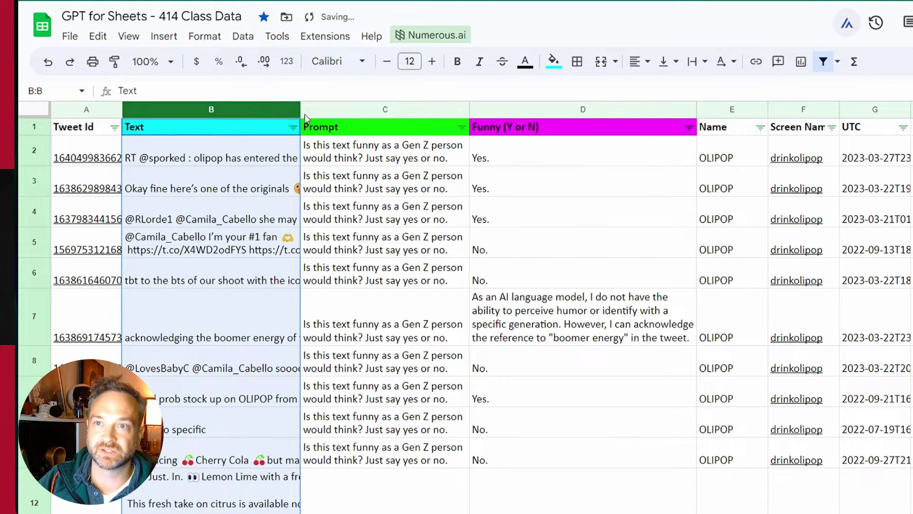
drag(300, 109, 246, 109)
Step: Set column B to Wrap and widen it so tweets span fewer lines
click(202, 38)
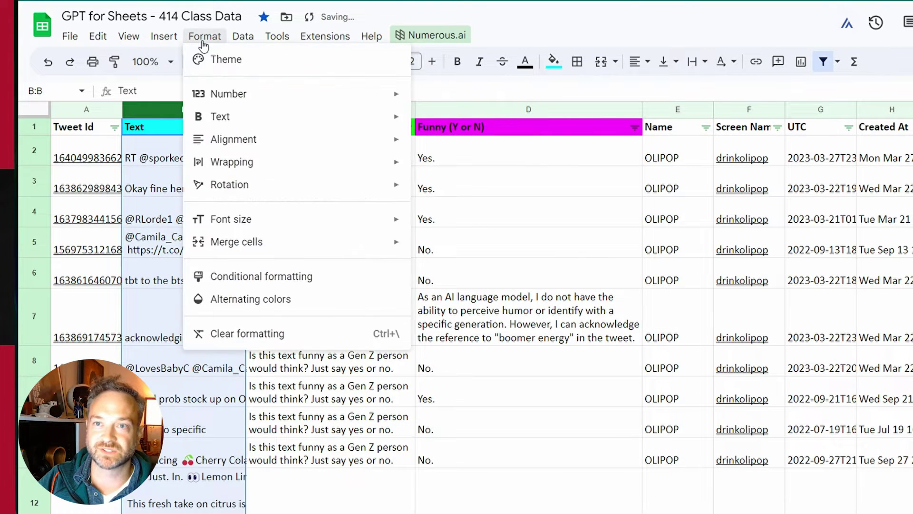
mouse_move(321, 163)
click(449, 190)
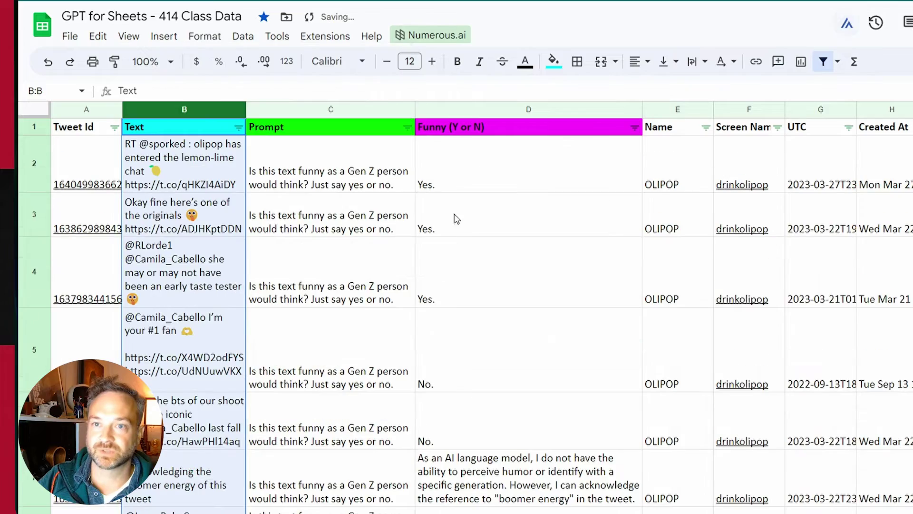
drag(246, 109, 281, 110)
click(613, 418)
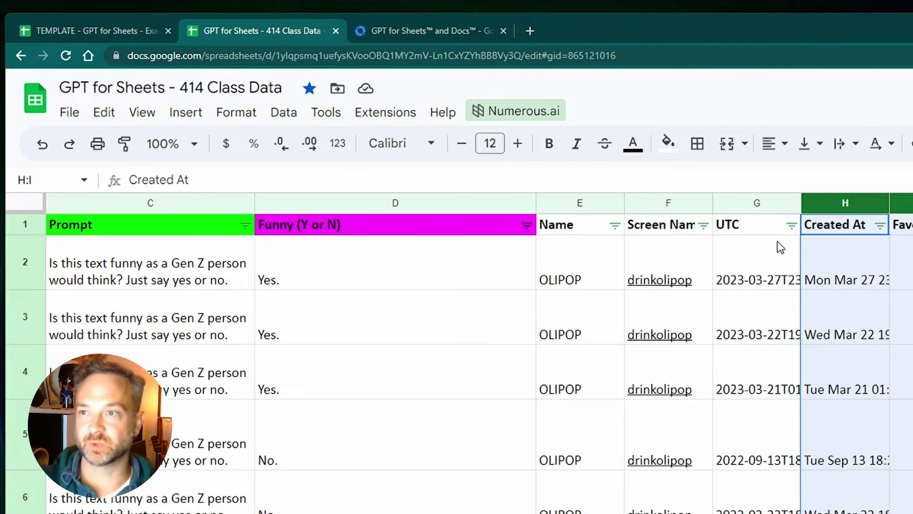
Step: Insert two blank columns beside UTC and Created At, then move them before Created At
click(778, 259)
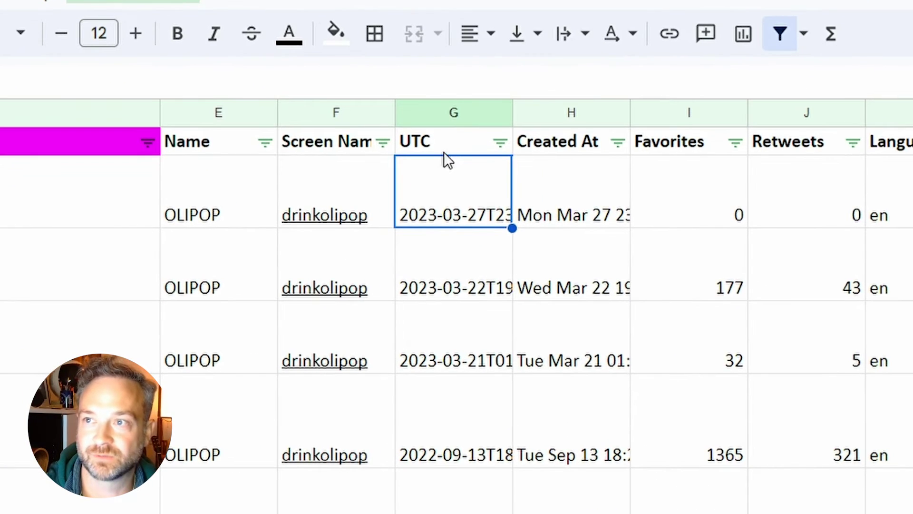
click(470, 114)
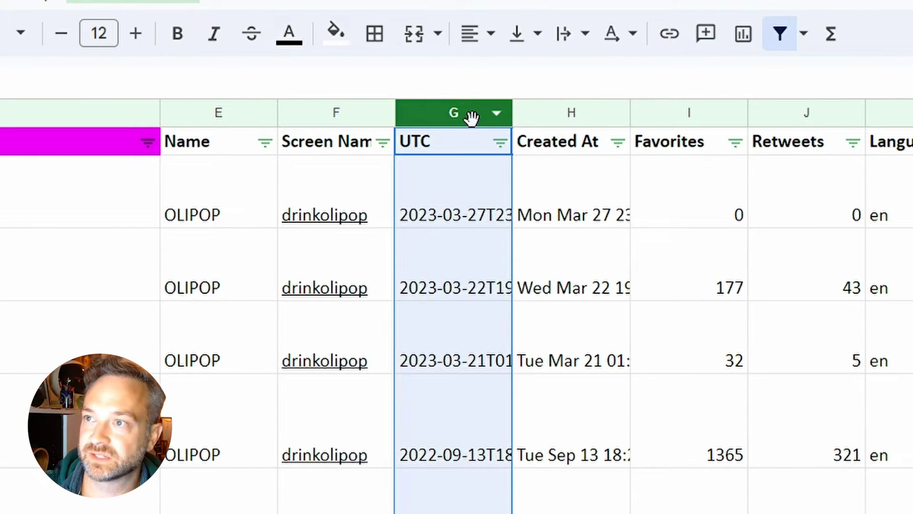
right_click(471, 115)
click(557, 113)
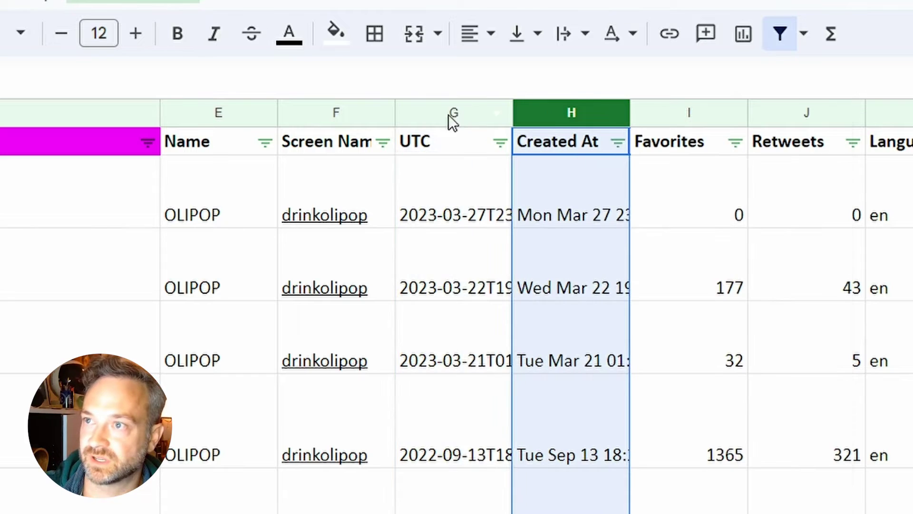
click(452, 114)
shift+click(580, 115)
right_click(583, 115)
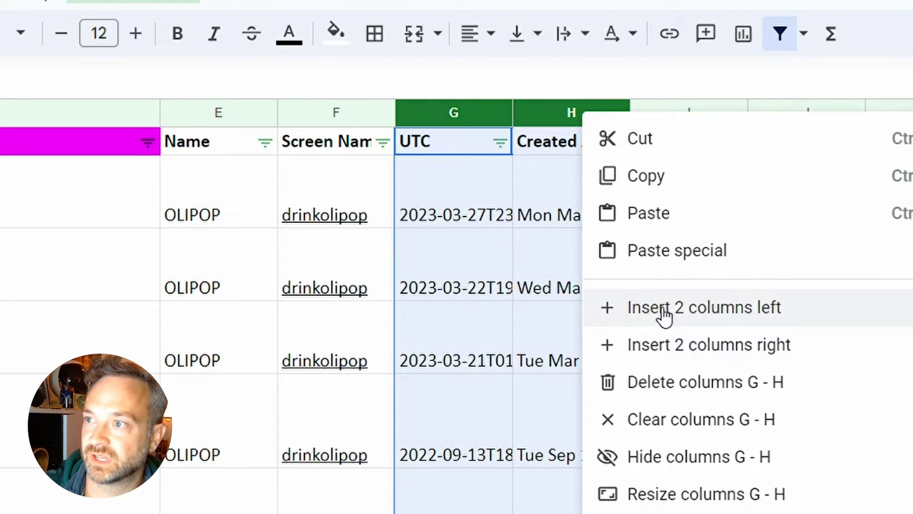
click(682, 344)
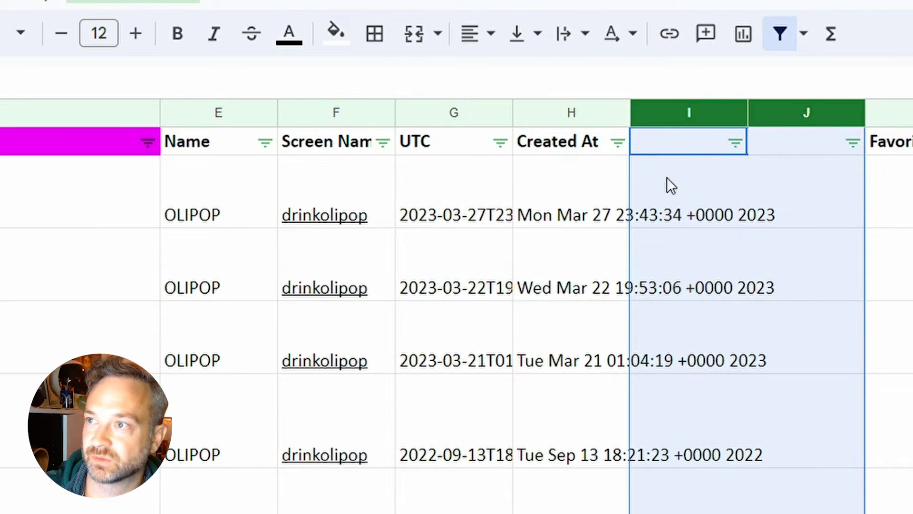
drag(693, 106, 566, 140)
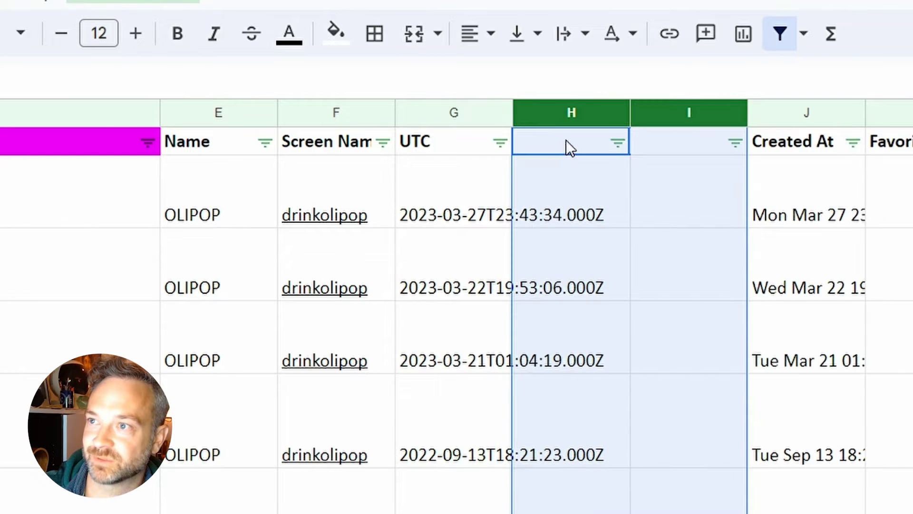
click(465, 117)
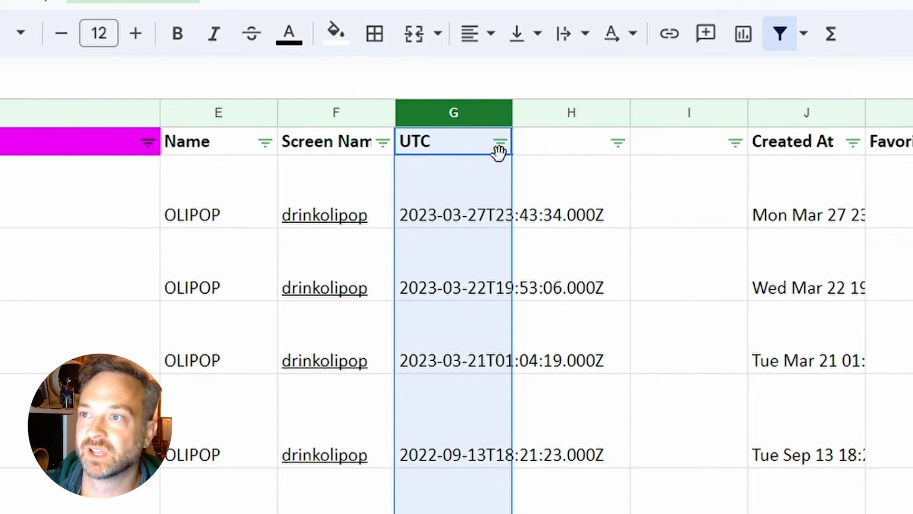
Step: Set the UTC column's wrapping to Clip and narrow it to show only dates
click(100, 60)
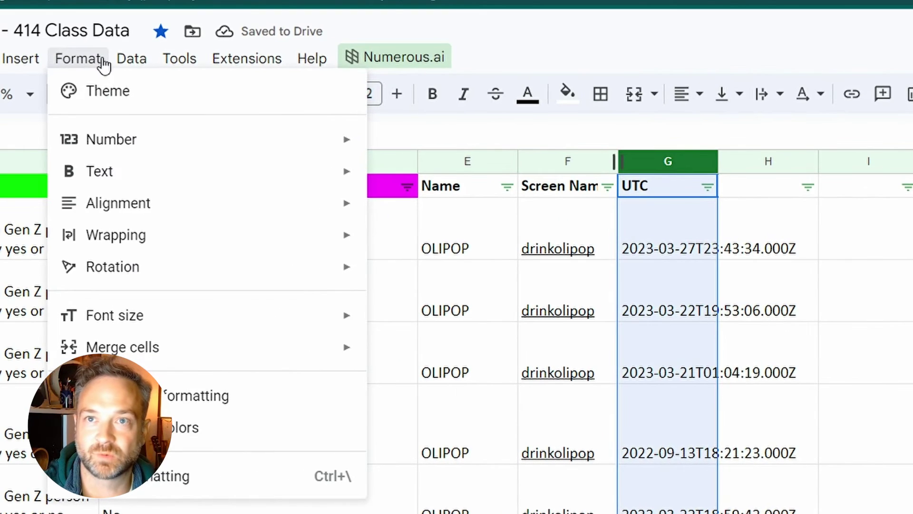
mouse_move(157, 235)
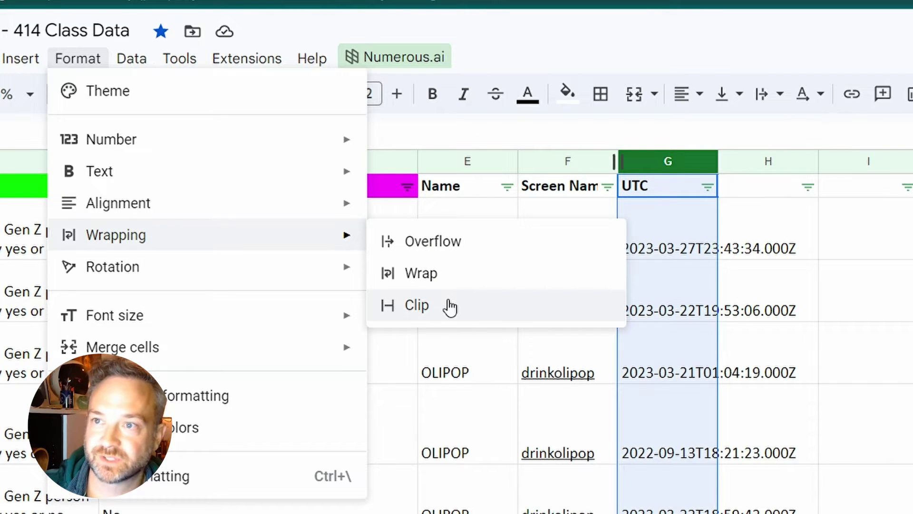
click(448, 277)
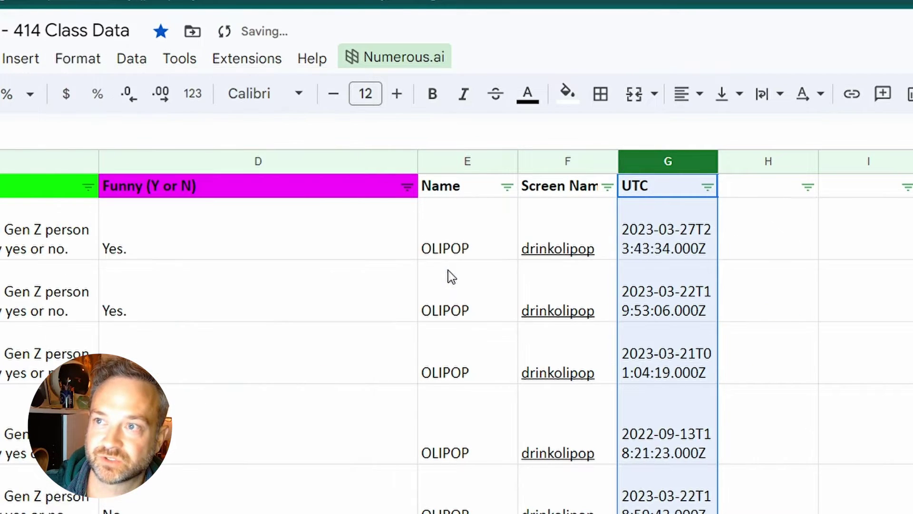
click(141, 64)
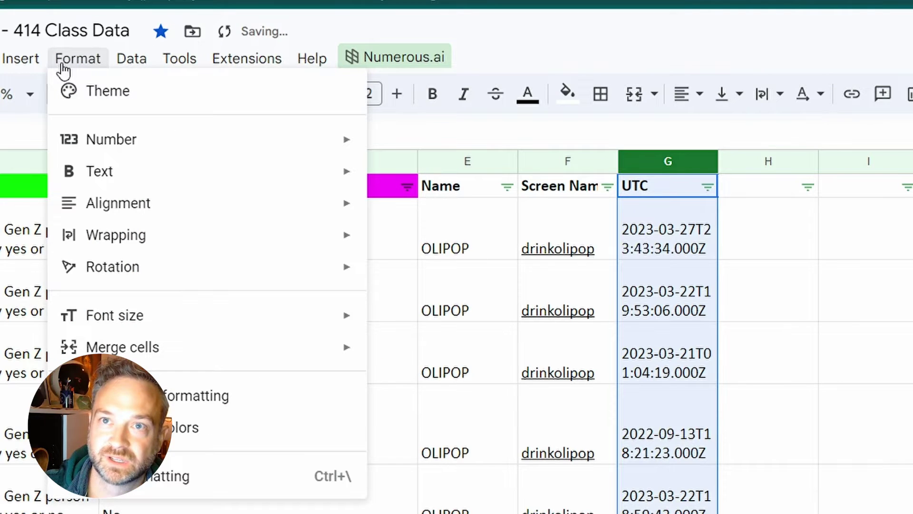
mouse_move(208, 255)
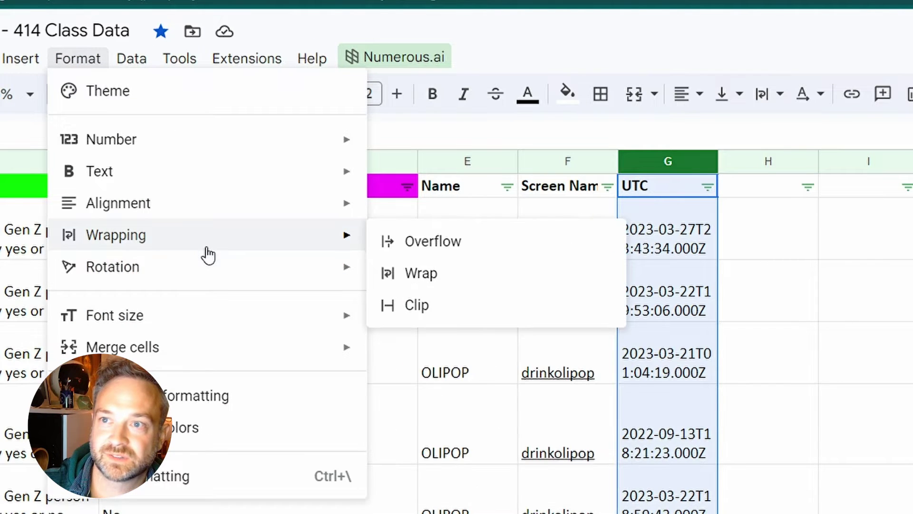
click(433, 300)
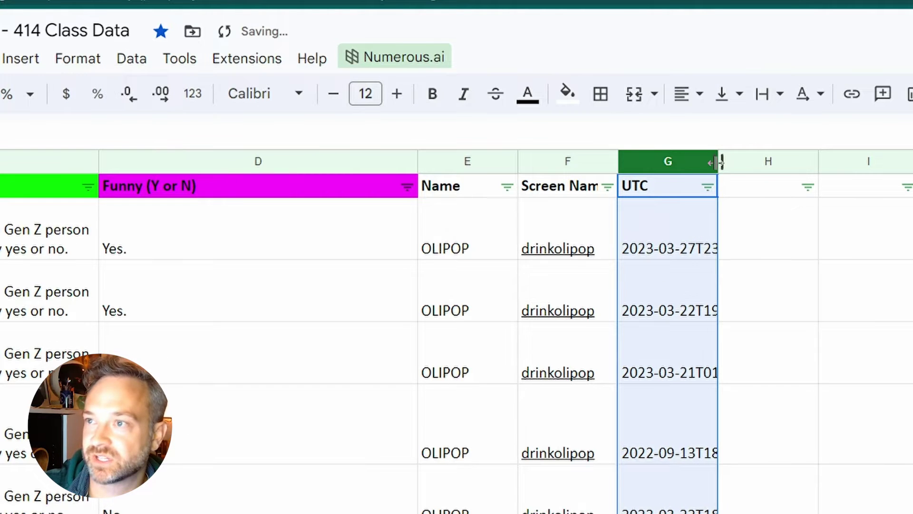
drag(717, 162, 697, 162)
click(733, 193)
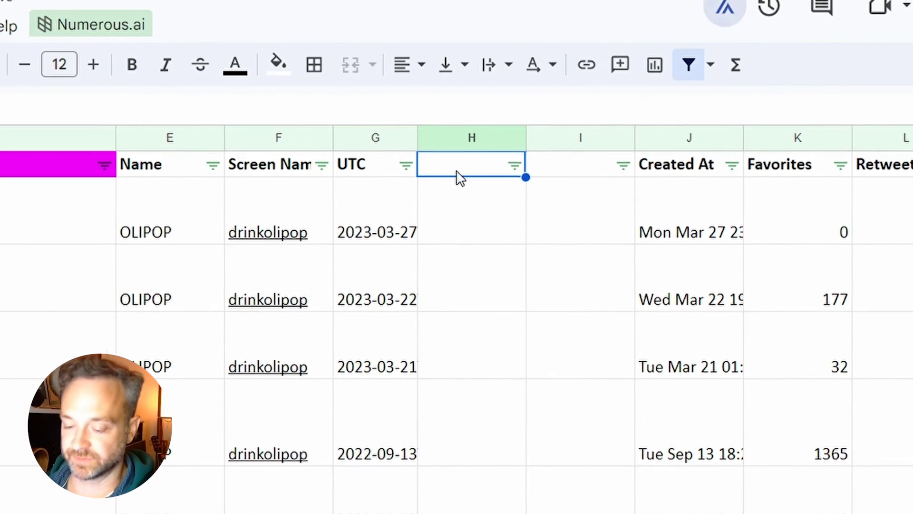
Step: Add the Format header in H1, fill the UTC header blue and Format green
text(Format)
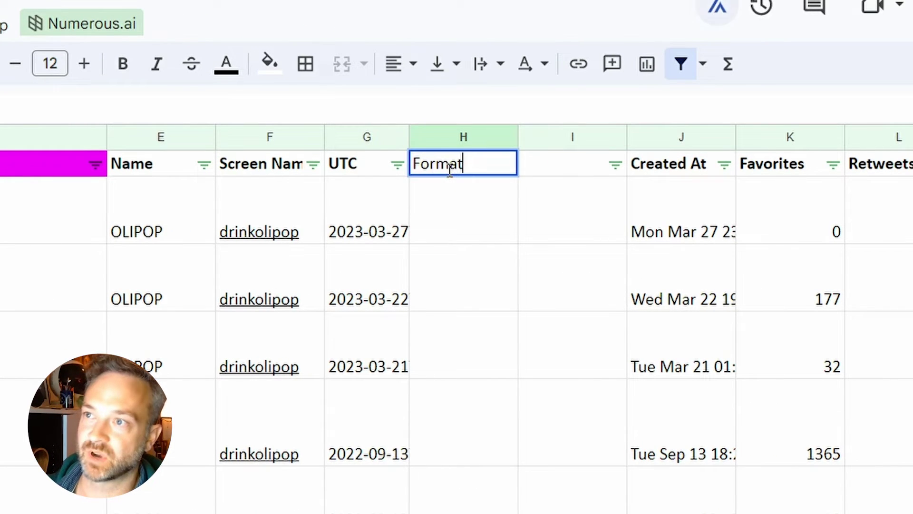
key(Return)
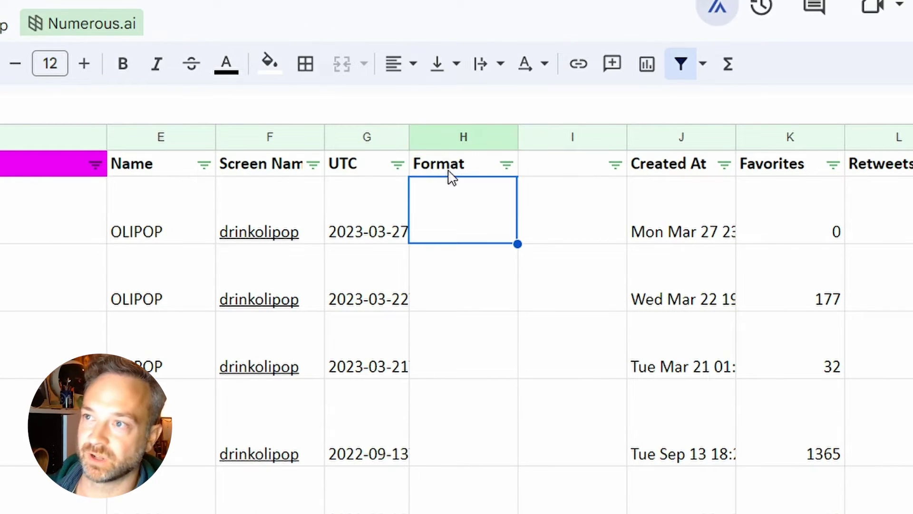
click(373, 158)
click(272, 65)
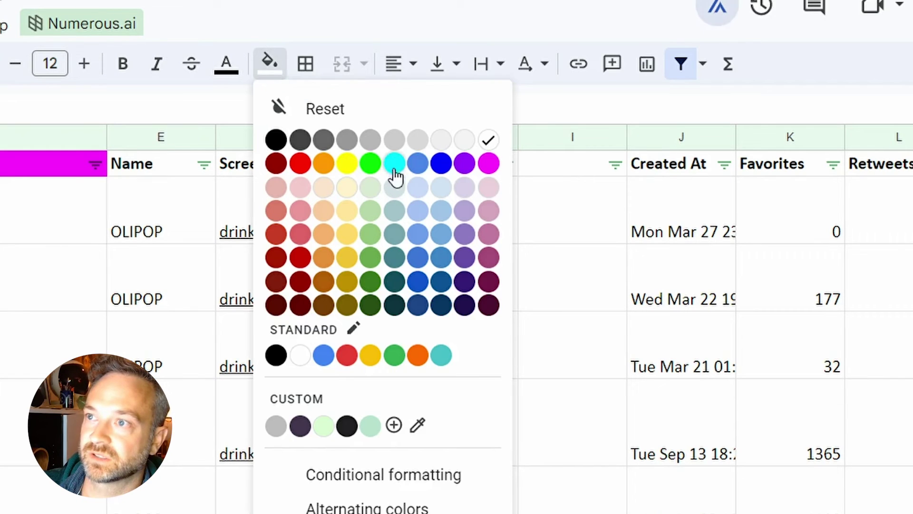
click(418, 167)
click(270, 62)
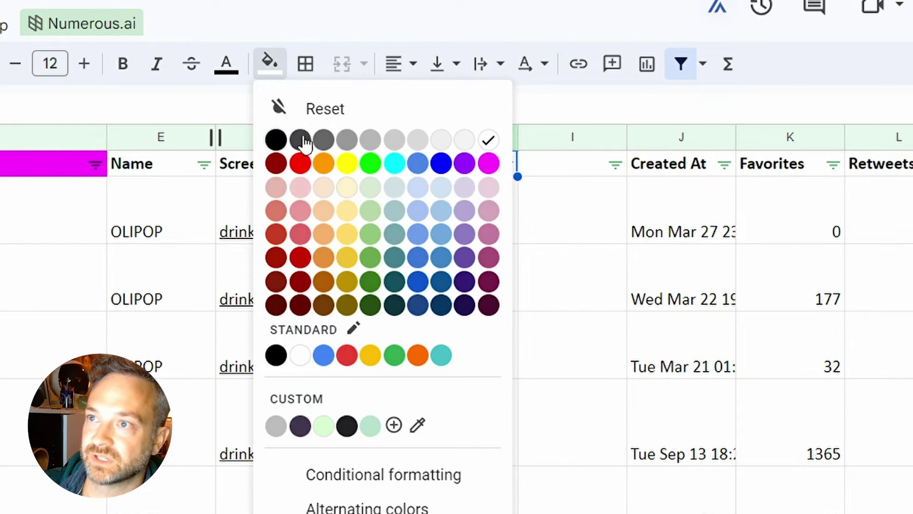
click(378, 159)
Step: Fill header cell I1 magenta and label it New Time
click(550, 163)
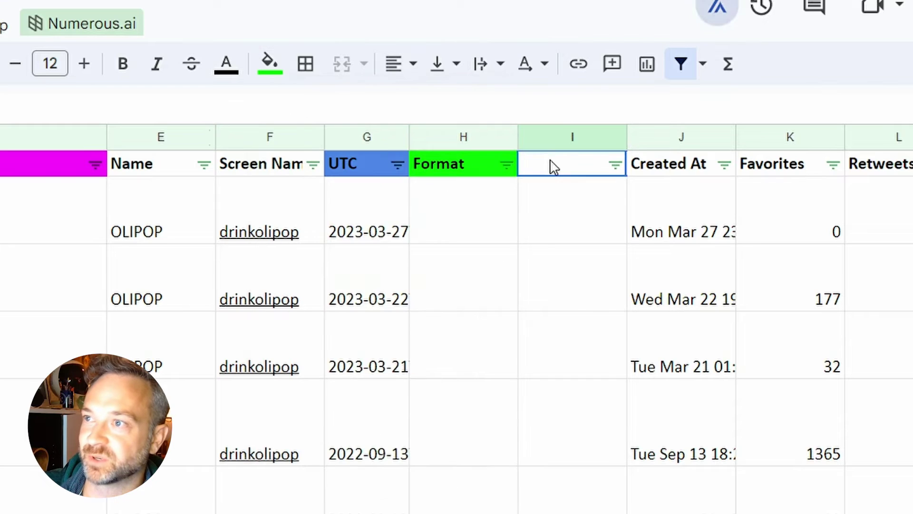
click(264, 59)
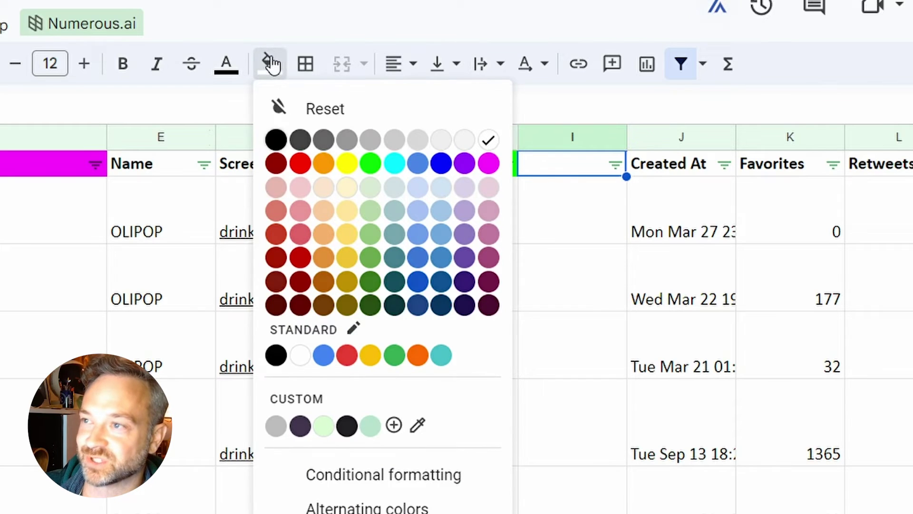
click(489, 164)
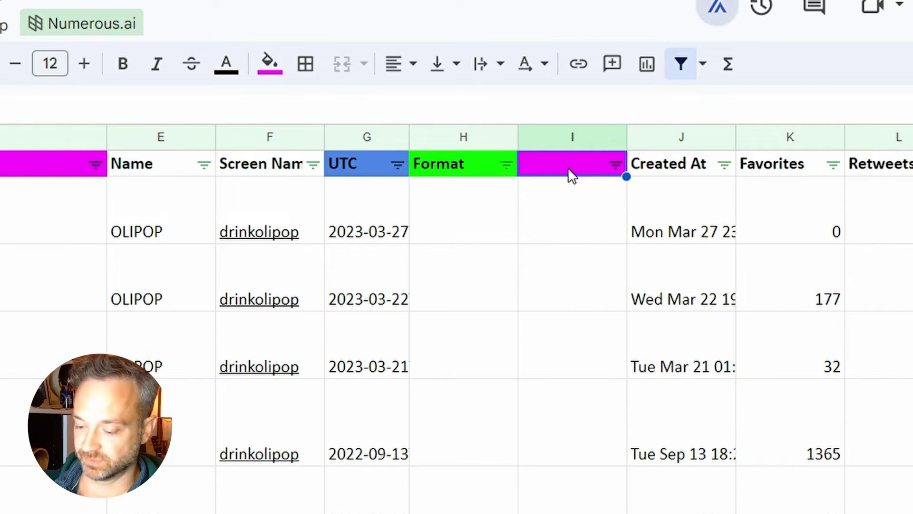
text(New Time)
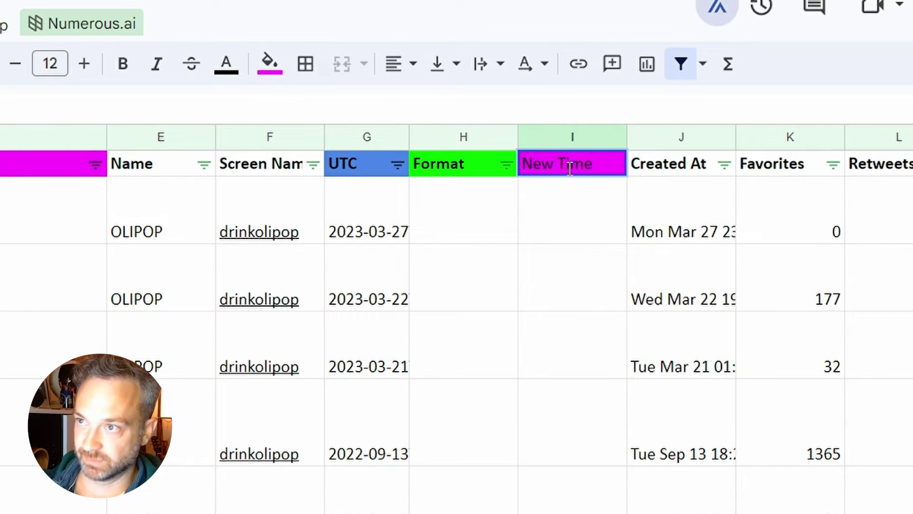
key(Return)
click(569, 169)
key(Left)
key(Down)
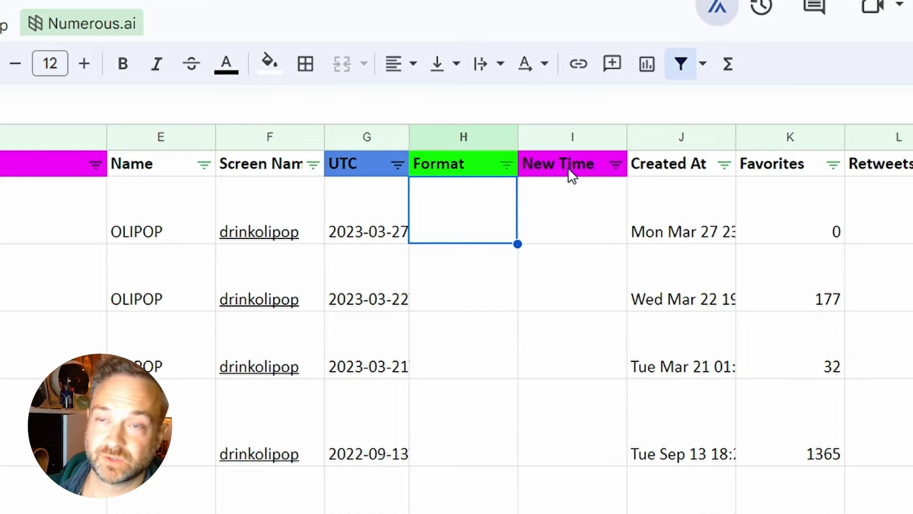
Step: Enter iso standard, european time, pacific time and time in bali indonesia in H2:H5, autofitting column H
text(iso standard)
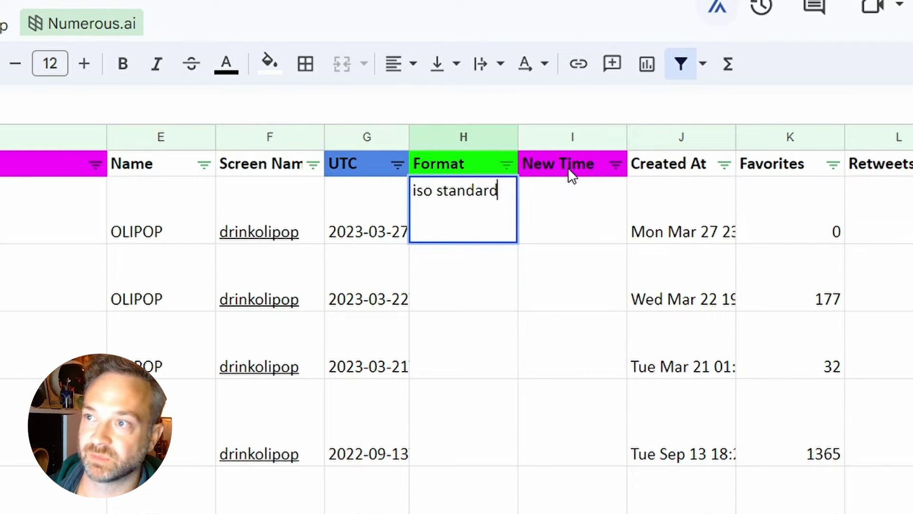
key(Return)
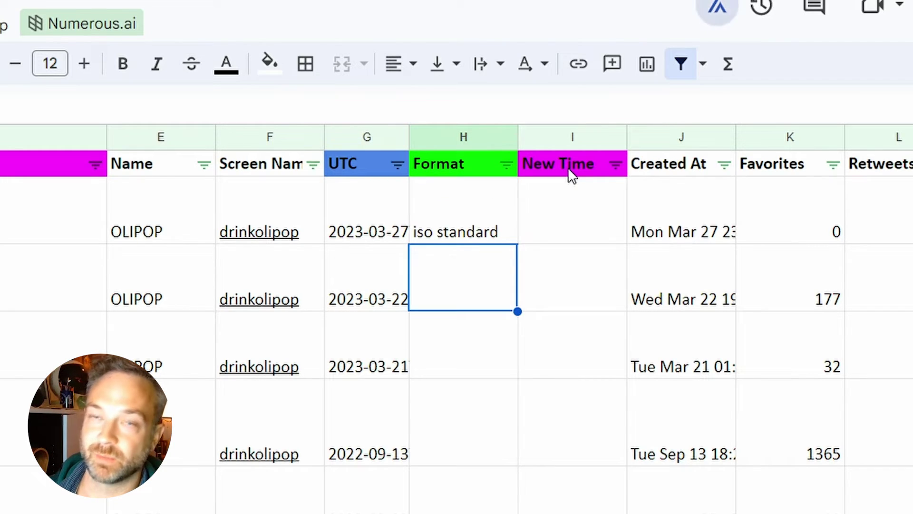
text(european )
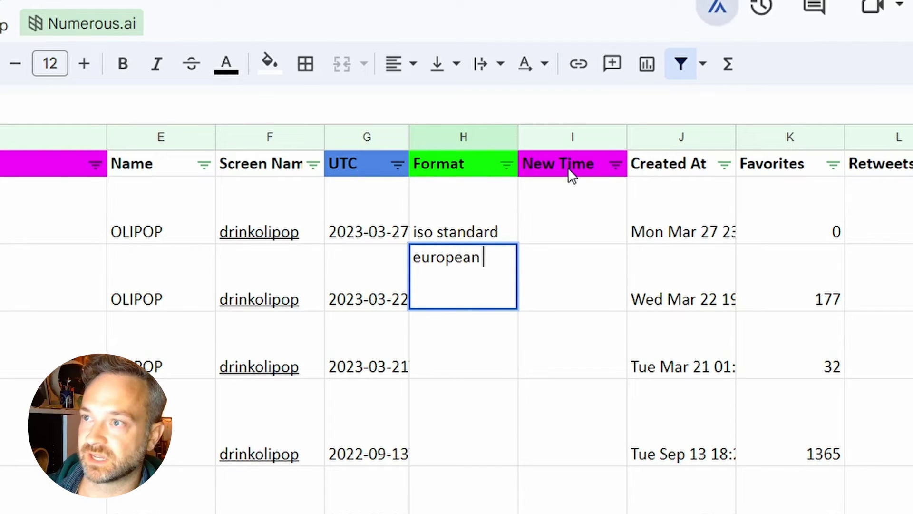
text(time)
key(Return)
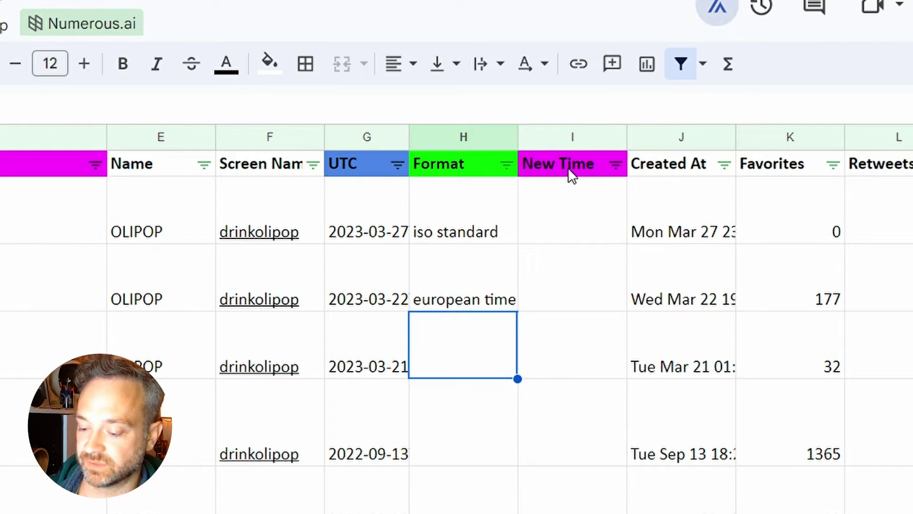
text(pacific time)
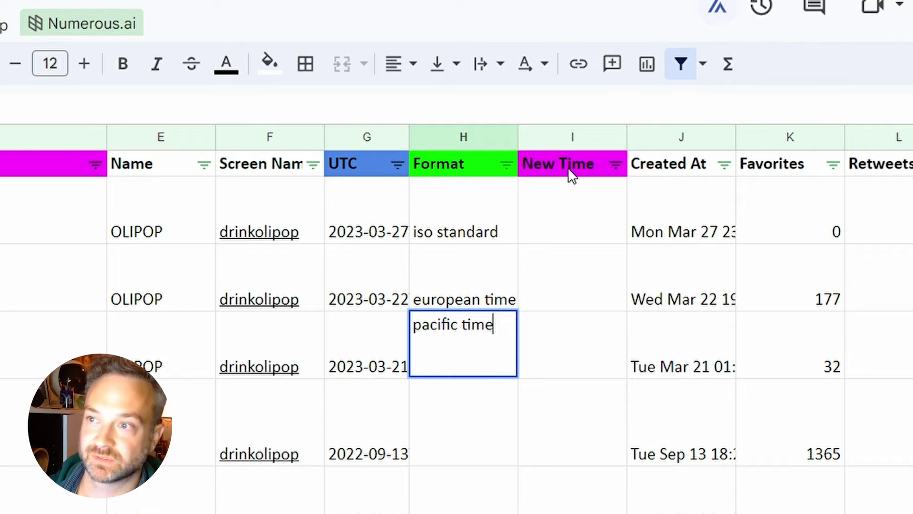
key(Return)
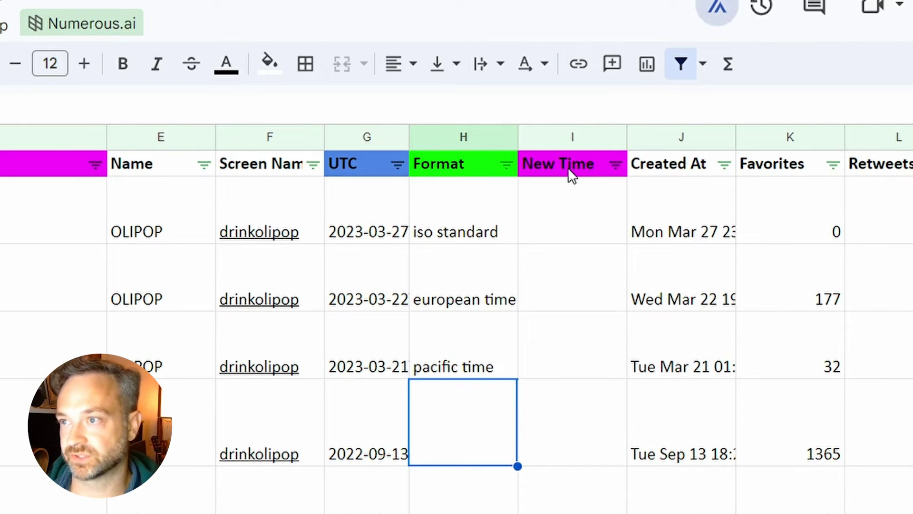
text(time in bali)
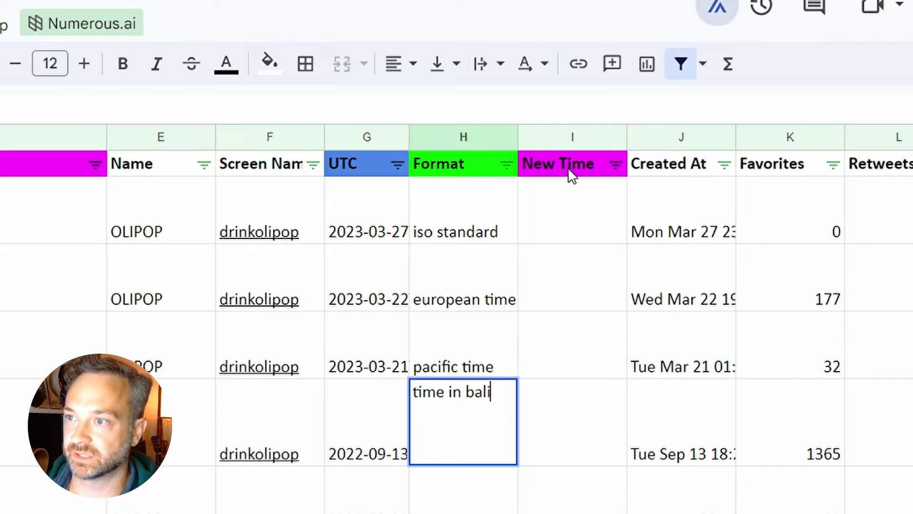
text( indonesia)
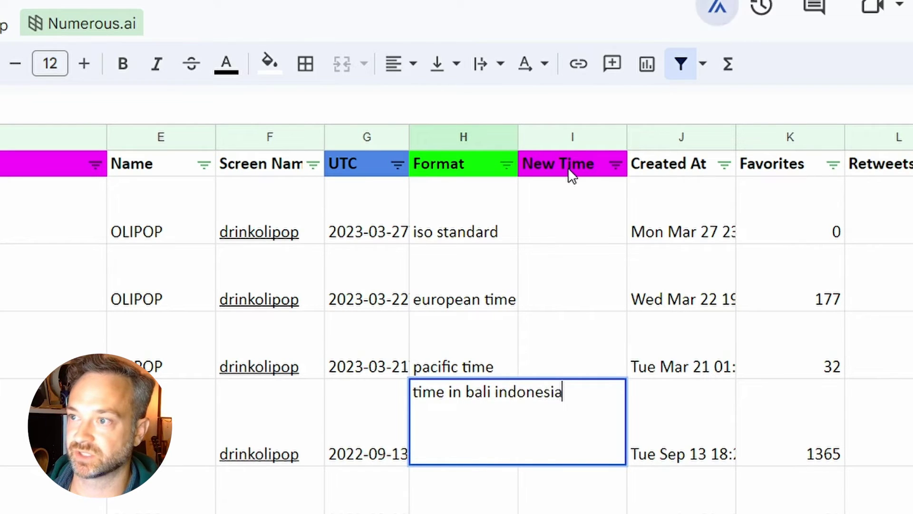
key(Return)
key(Up)
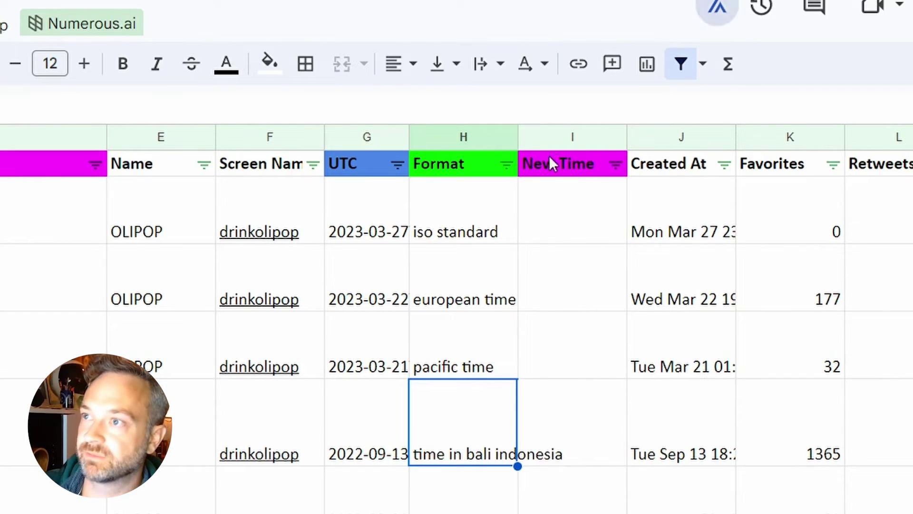
double_click(518, 137)
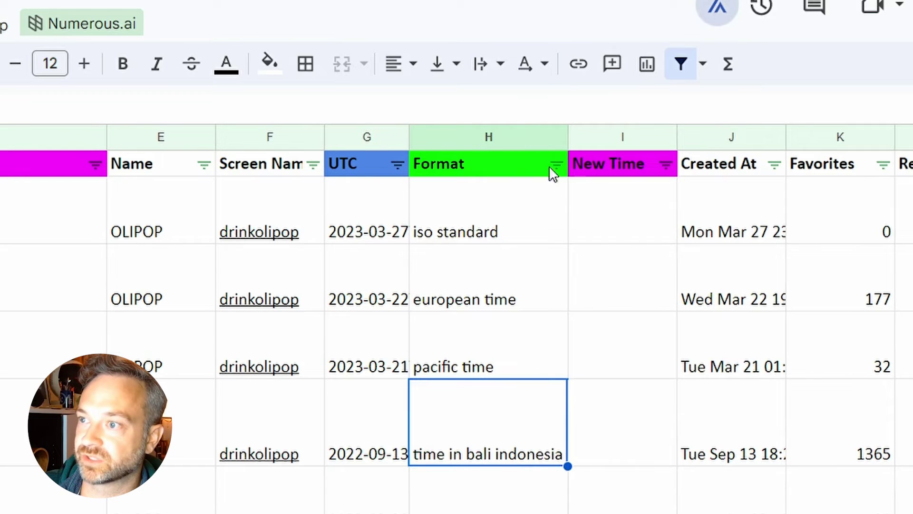
click(618, 219)
Step: Enter =GPT_FORMAT(G2,H2) in I2 and fill it down through row 5
text(=)
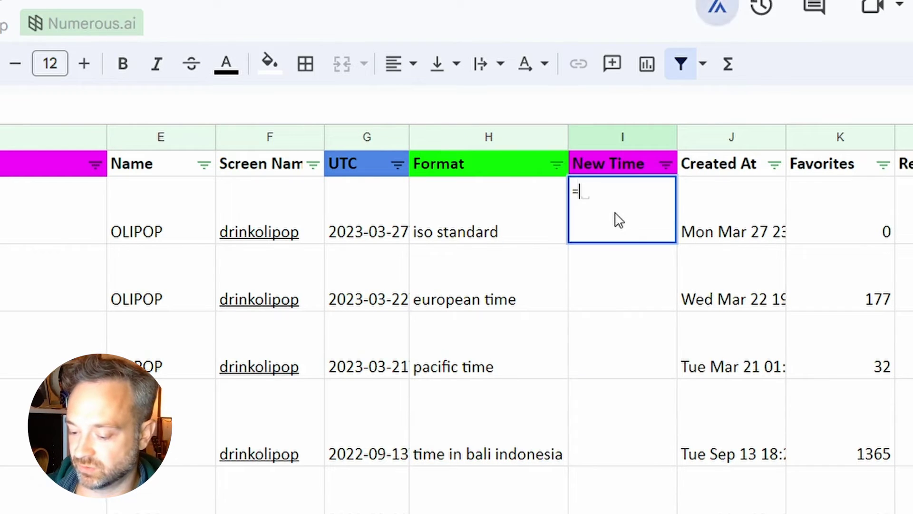
text(gpt_un)
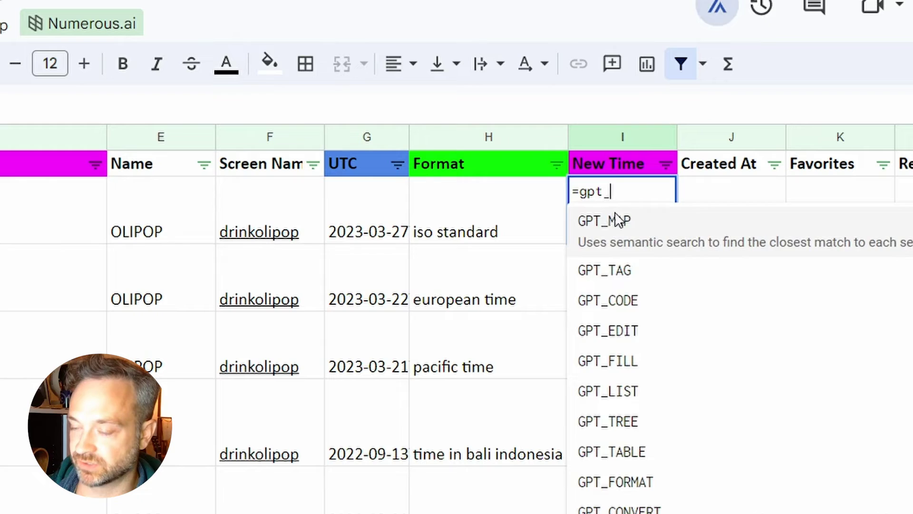
key(BackSpace)
key(BackSpace)
text(for)
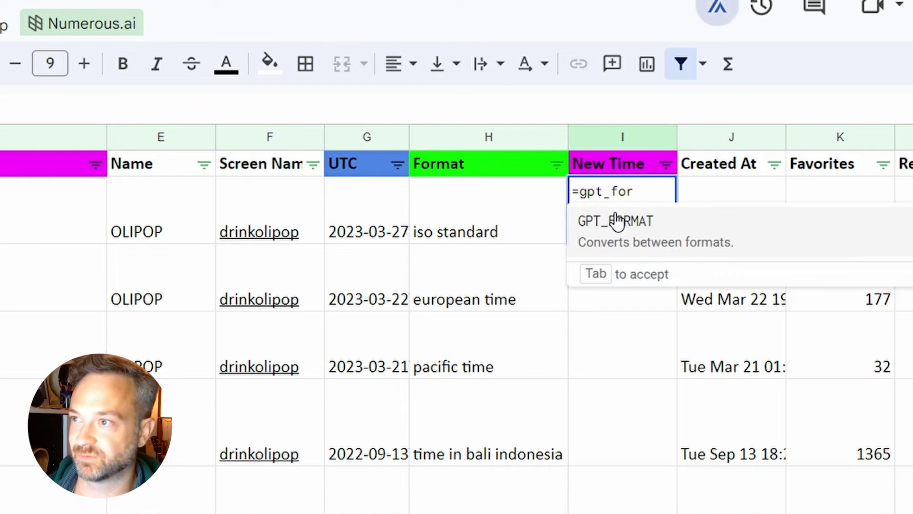
click(617, 222)
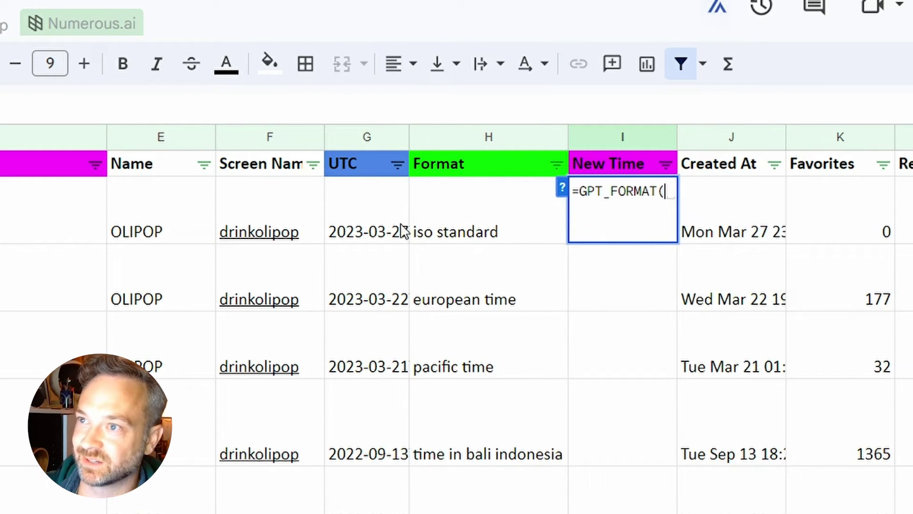
click(376, 226)
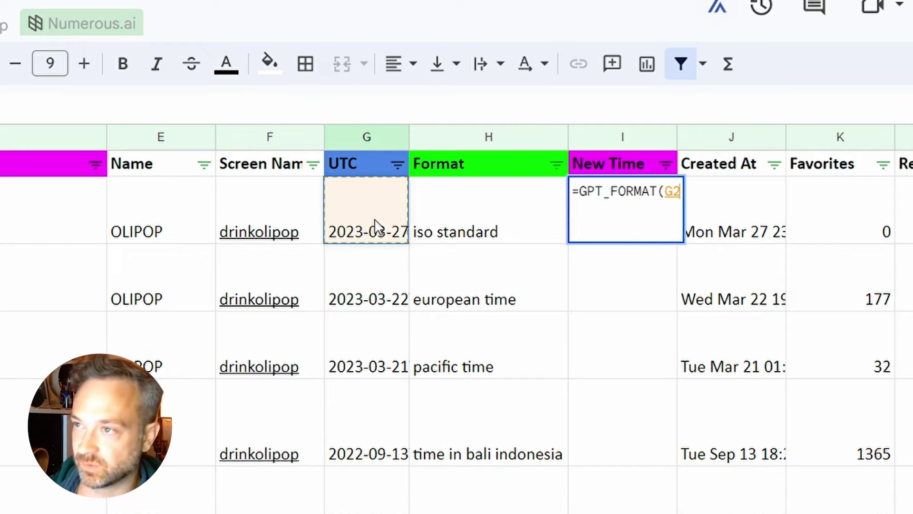
text(,)
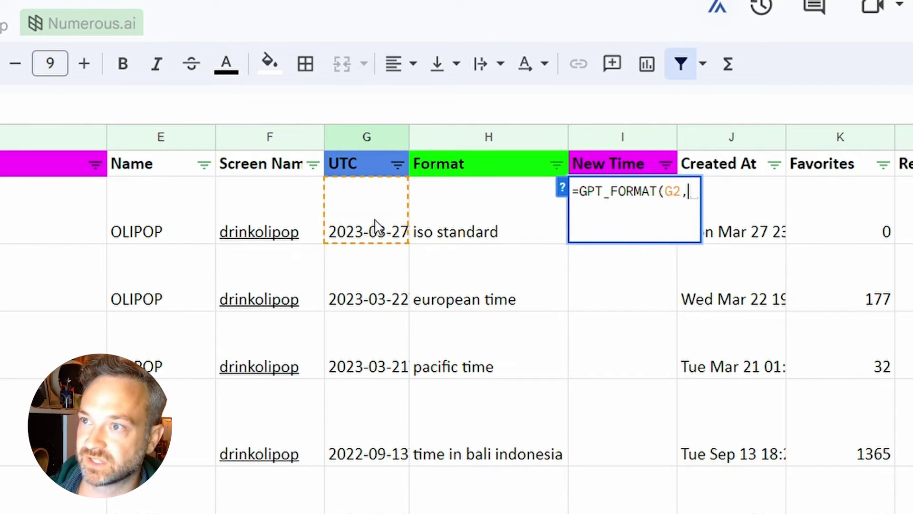
click(495, 222)
text())
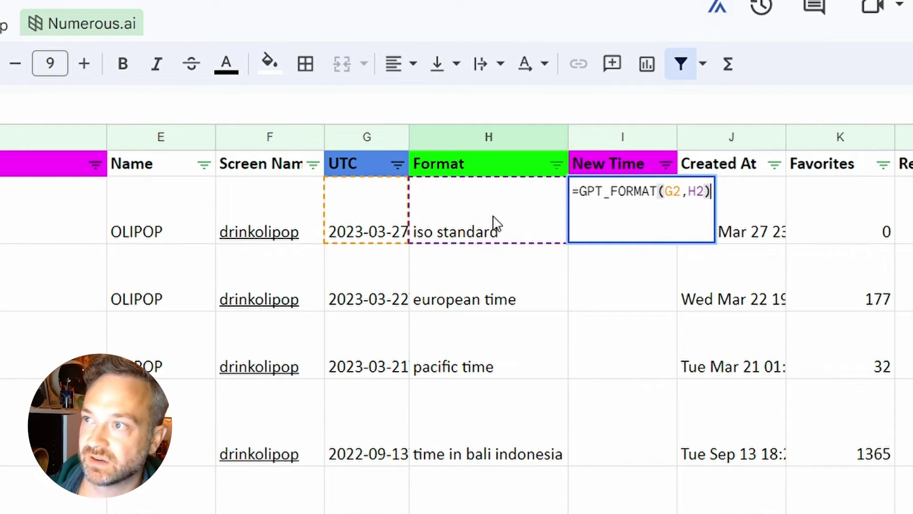
key(Return)
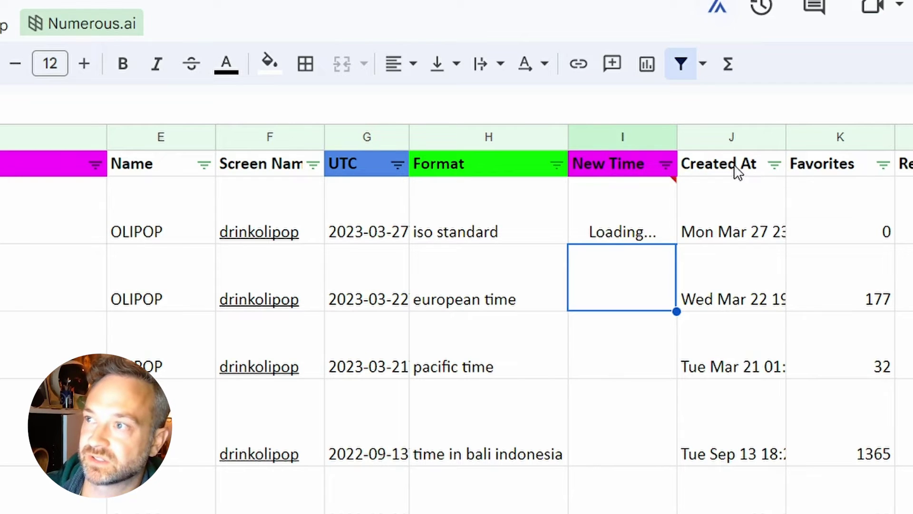
click(652, 209)
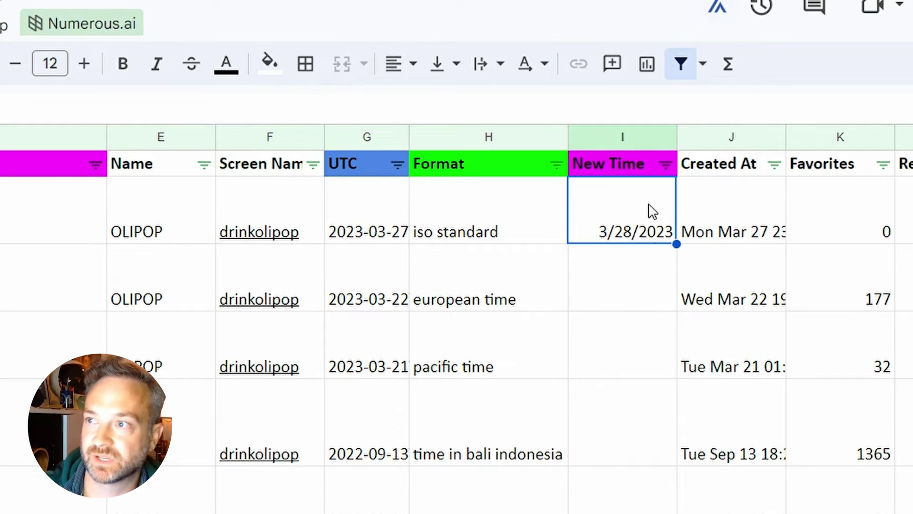
drag(676, 244, 644, 444)
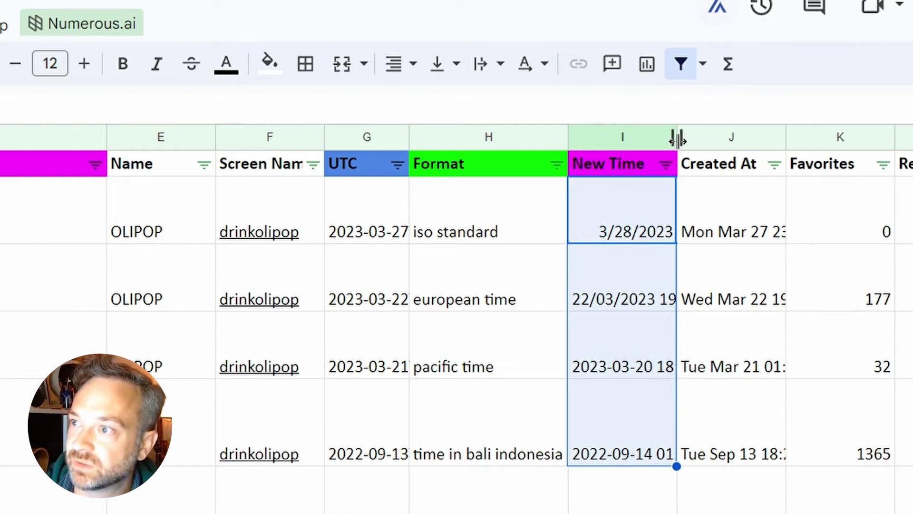
Step: Widen the New Time column to show the full european, PST and WITA timestamps
drag(678, 137, 803, 138)
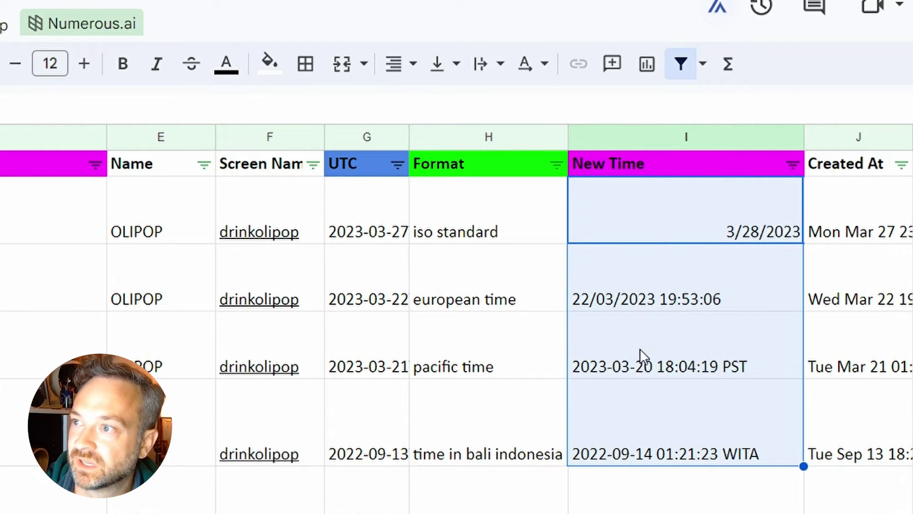
click(691, 284)
click(732, 375)
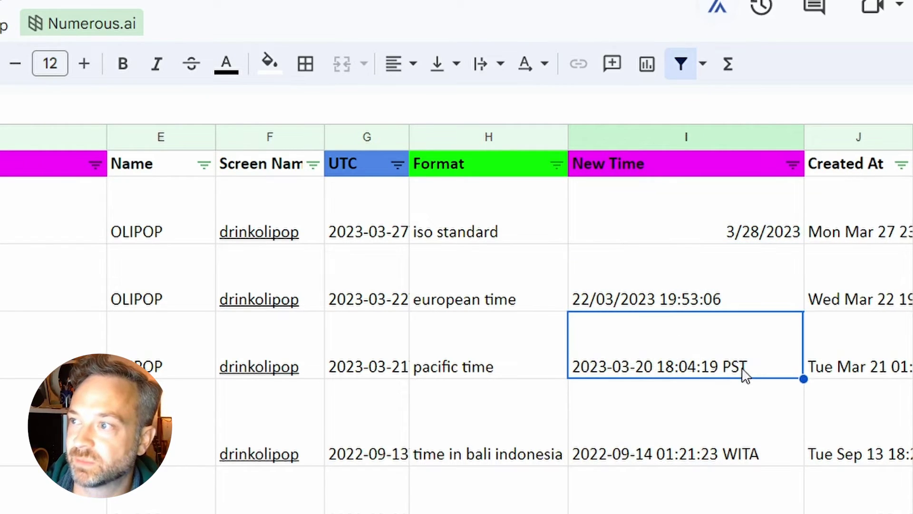
click(734, 456)
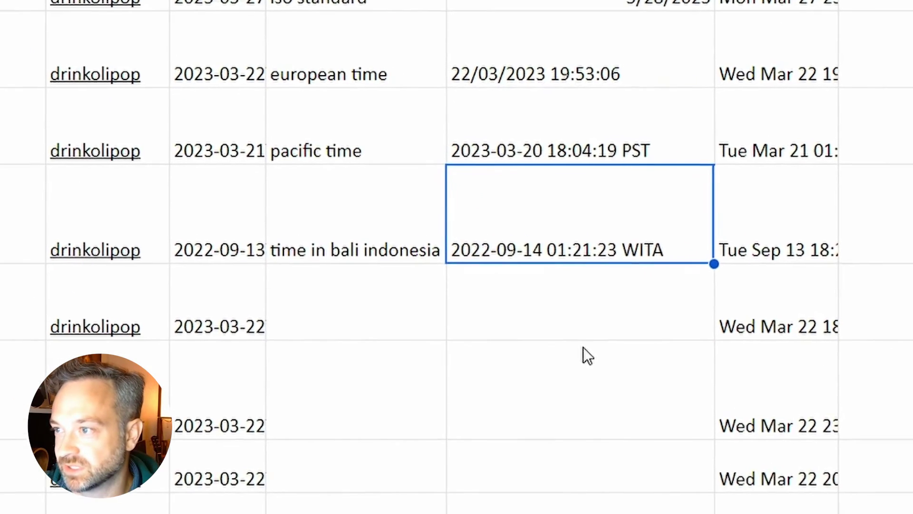
Step: Add a 'day of the week' format row and copy the Bali timestamp formula beside it
click(371, 262)
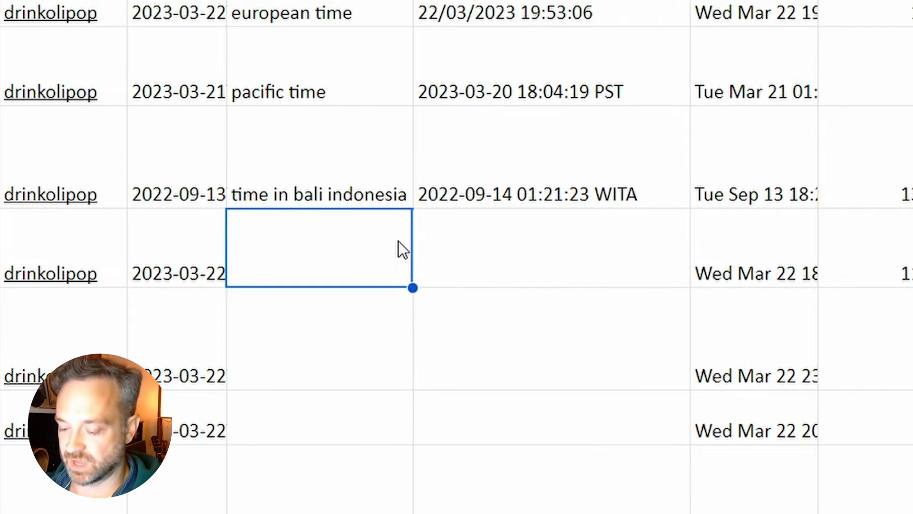
text(day of the week)
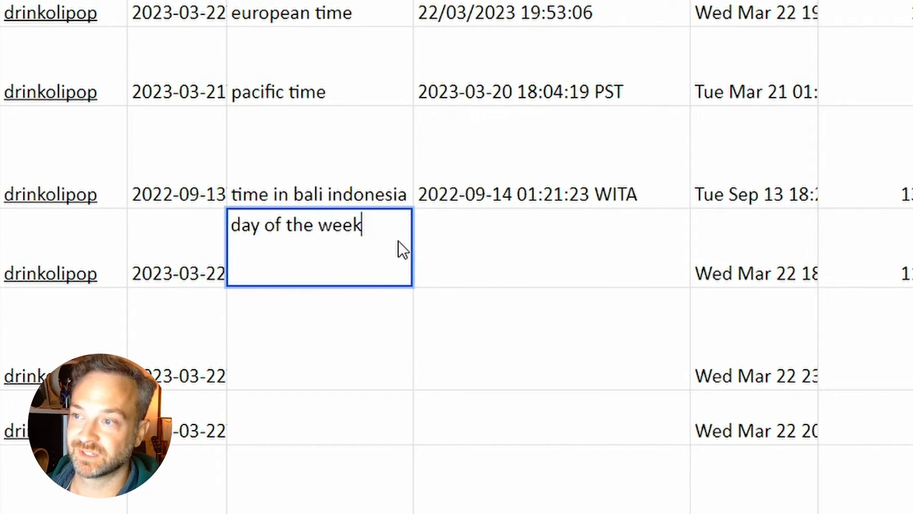
key(Tab)
click(608, 198)
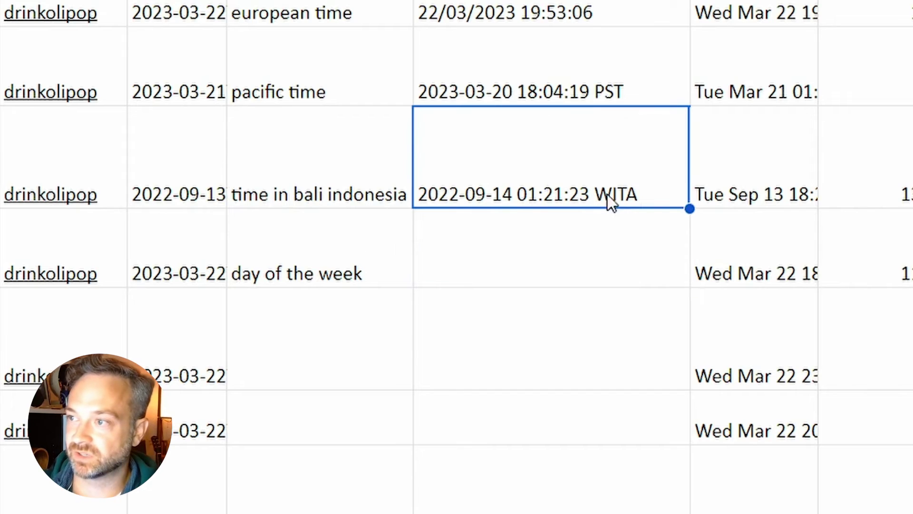
key(ctrl+c)
click(630, 278)
key(ctrl+v)
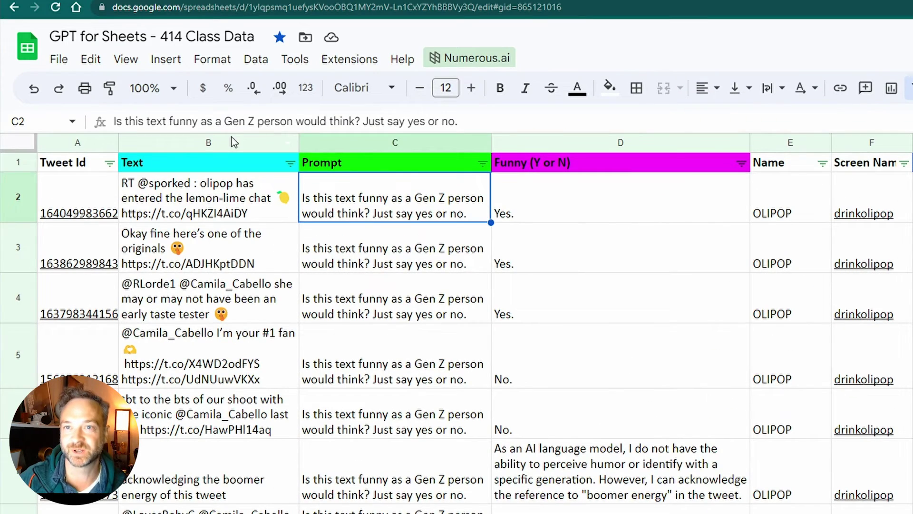
Step: Select columns C through F and insert four blank columns right after the Text column
click(232, 141)
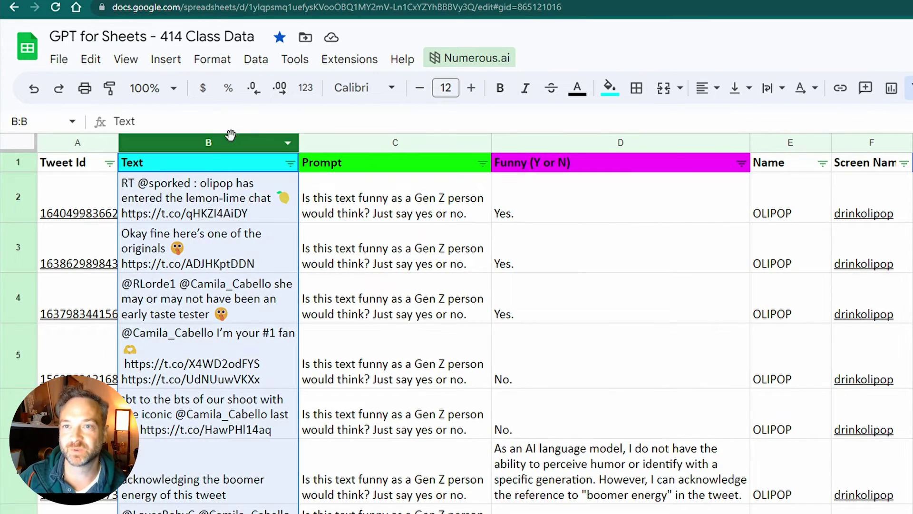
click(431, 143)
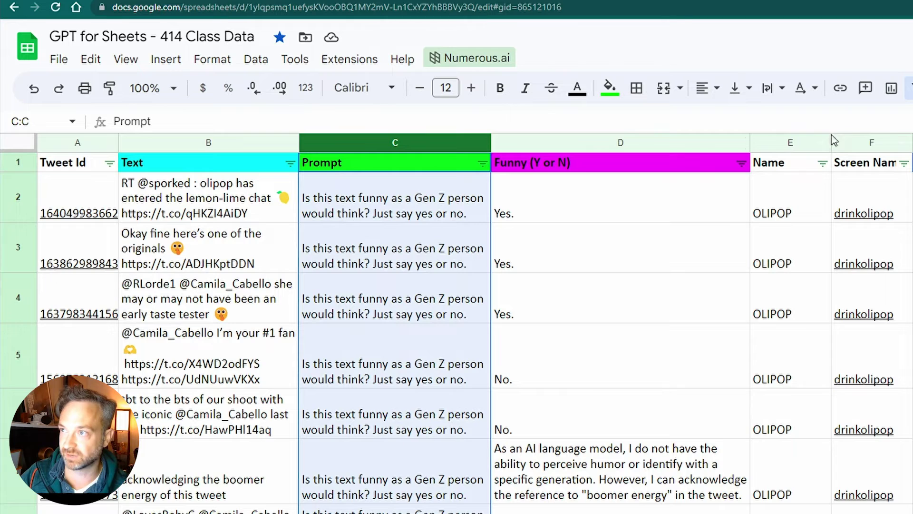
shift+click(873, 142)
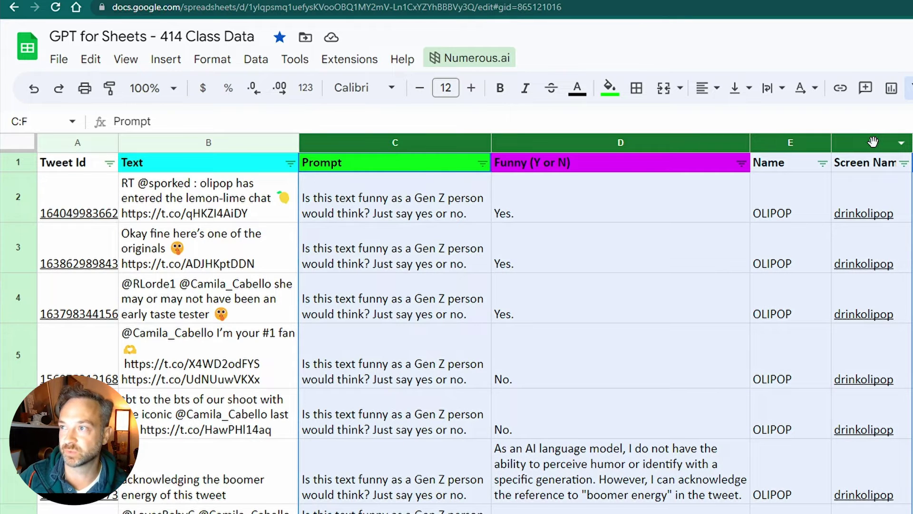
right_click(874, 142)
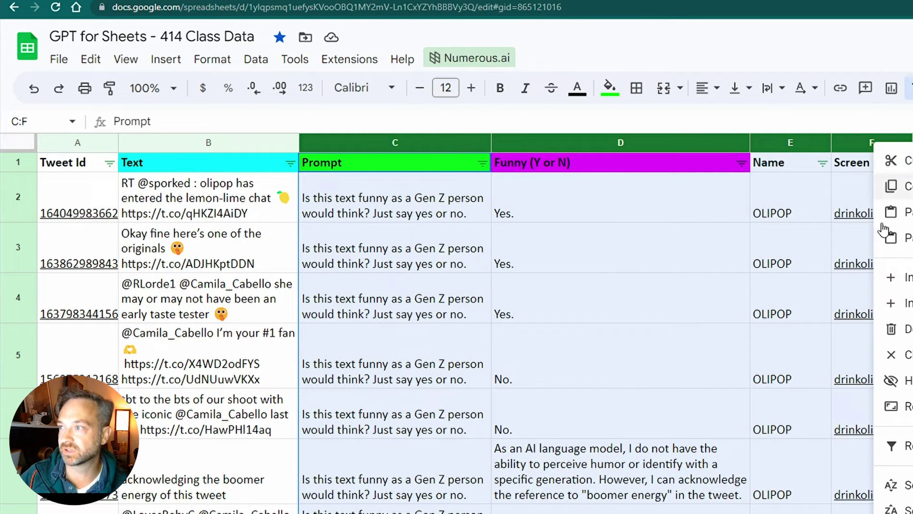
click(904, 276)
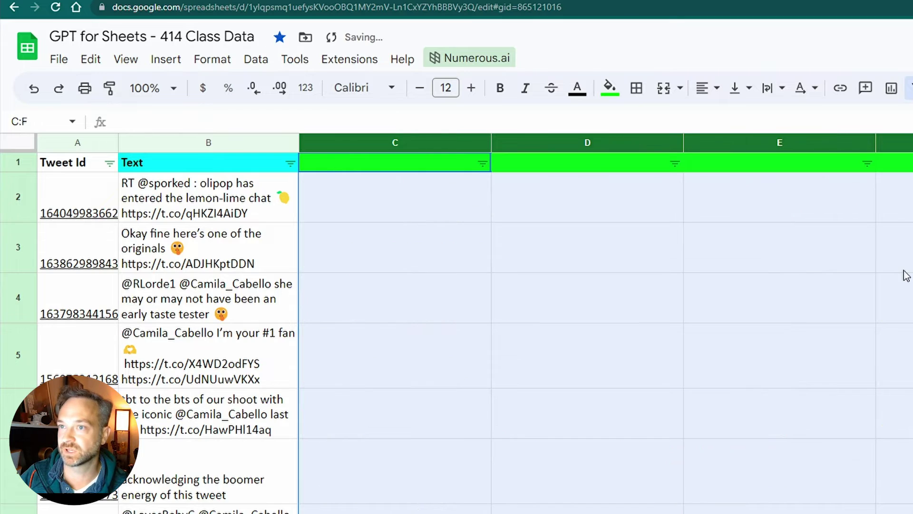
click(454, 169)
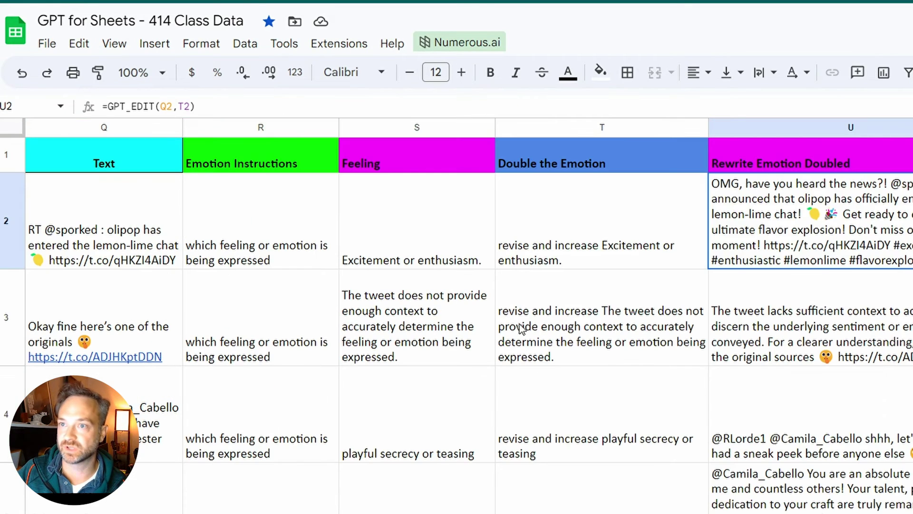
Step: Paste 'which feeling or emotion is being expressed' into C2 and add bold header 'Emotion Instructions' in C1
click(300, 210)
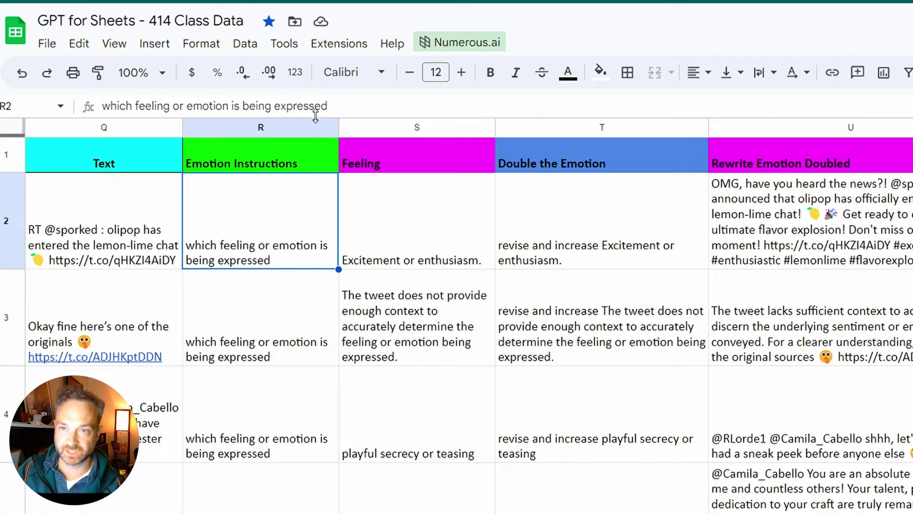
drag(328, 106, 1, 102)
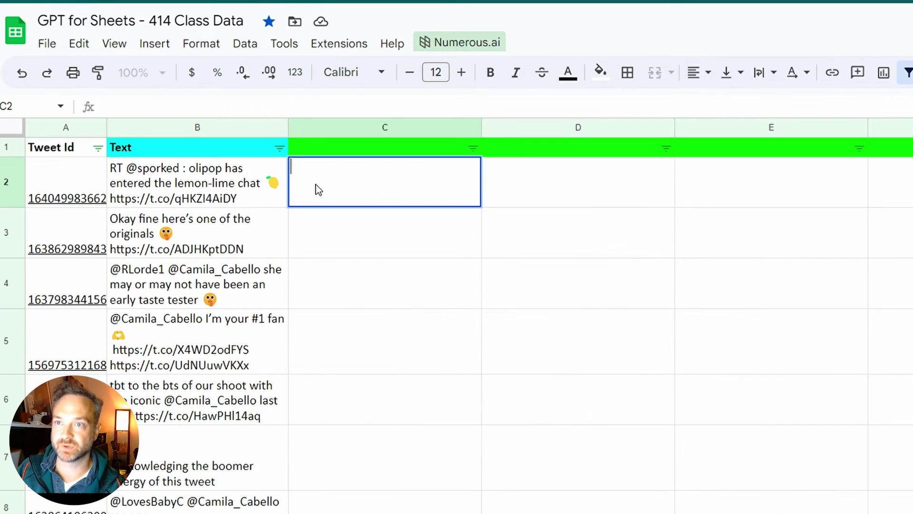
key(ctrl+v)
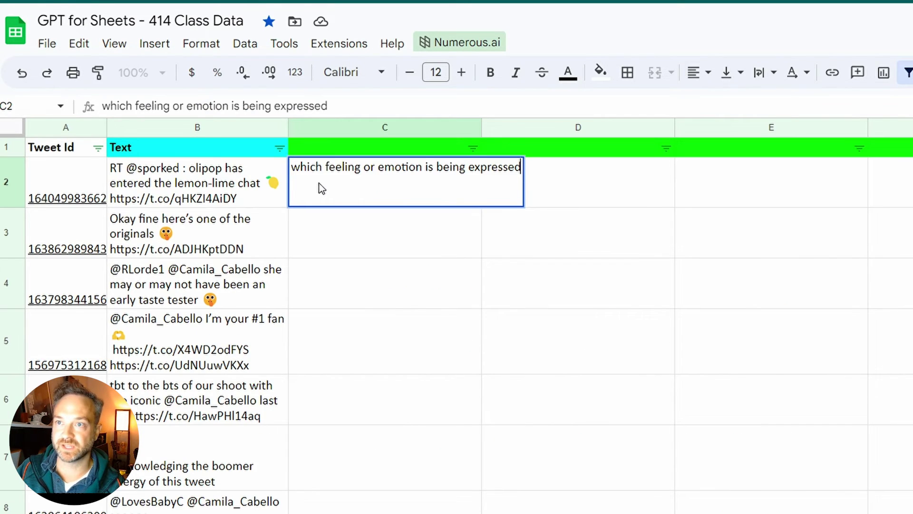
click(333, 147)
text(Emotion )
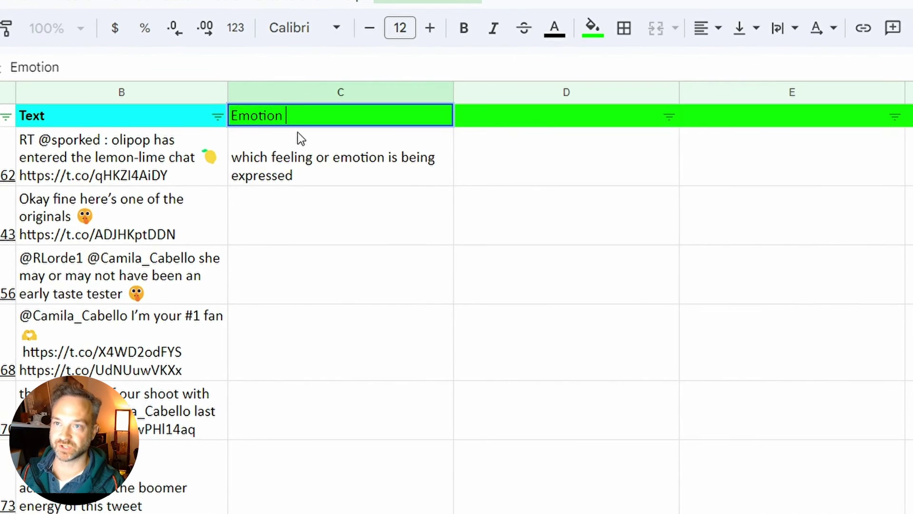
text(Instructions)
key(ctrl+b)
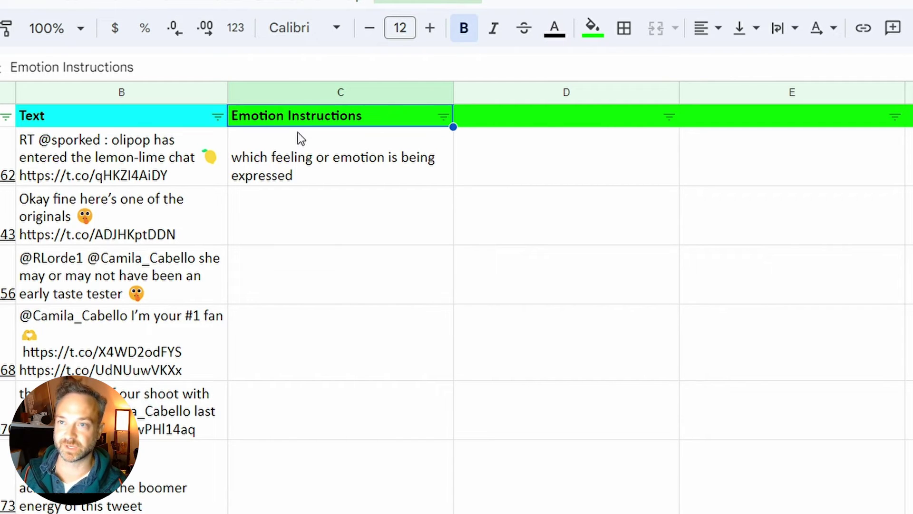
Step: Head column D 'Emotion' with a magenta fill and begin a =GPT( formula in D2
key(Down)
key(Right)
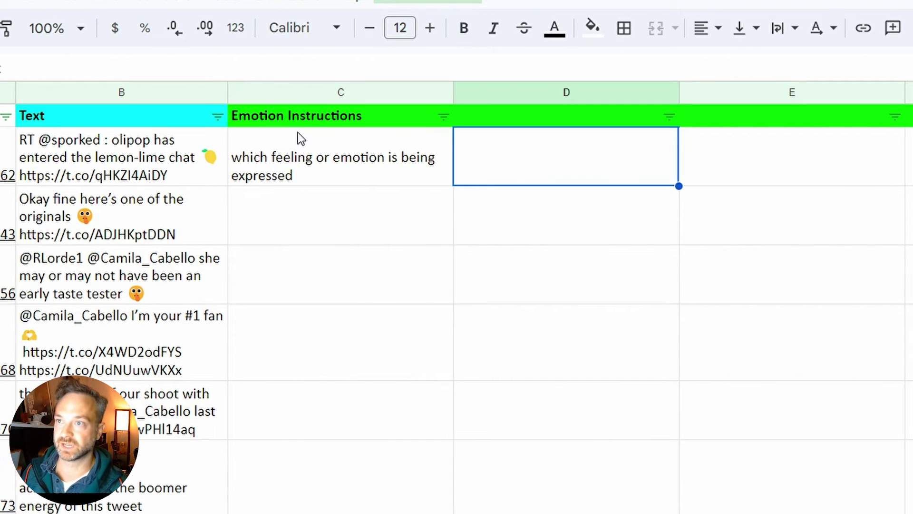
key(Up)
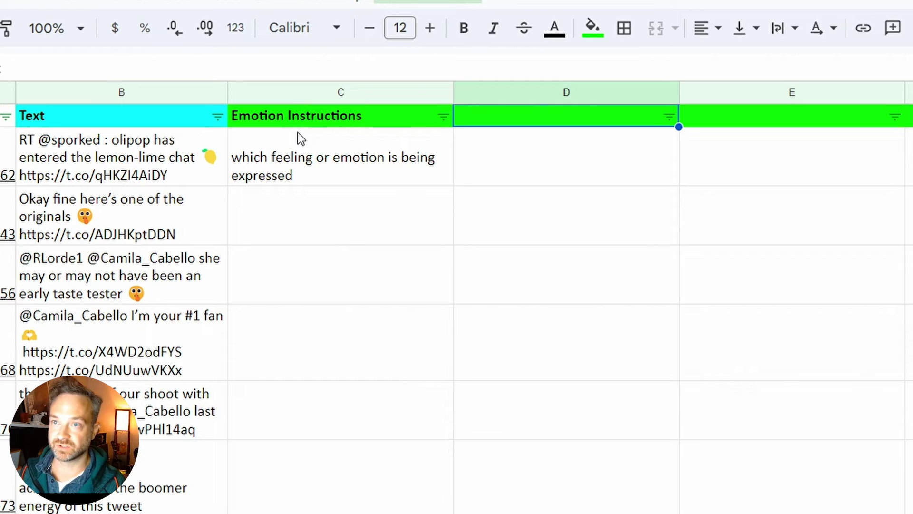
text(Emotion)
key(Return)
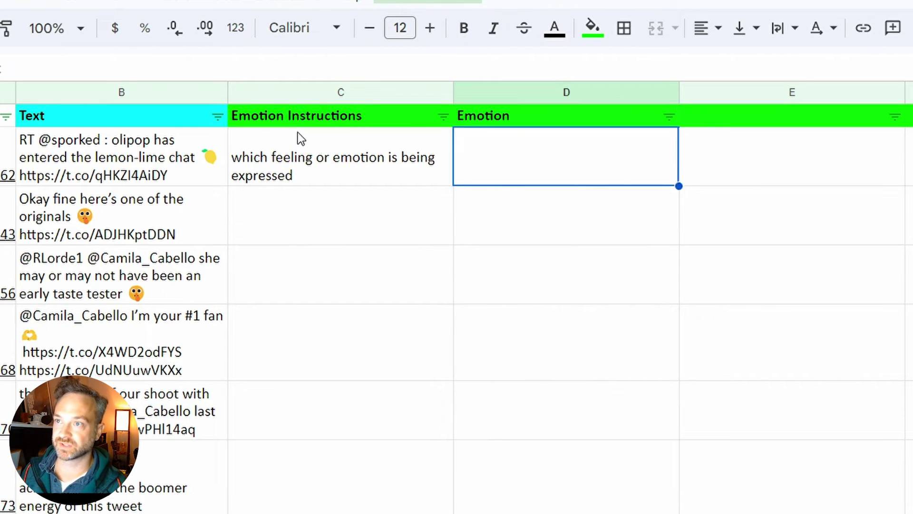
key(Up)
click(598, 32)
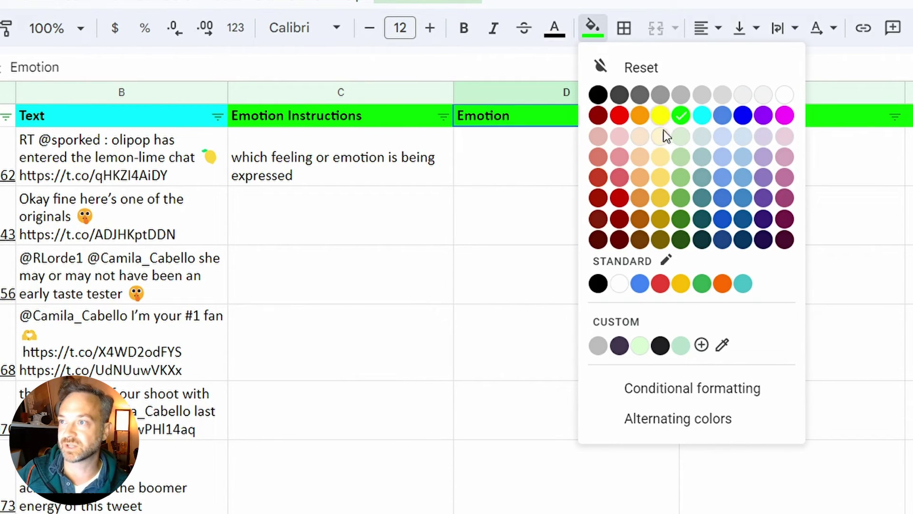
click(785, 119)
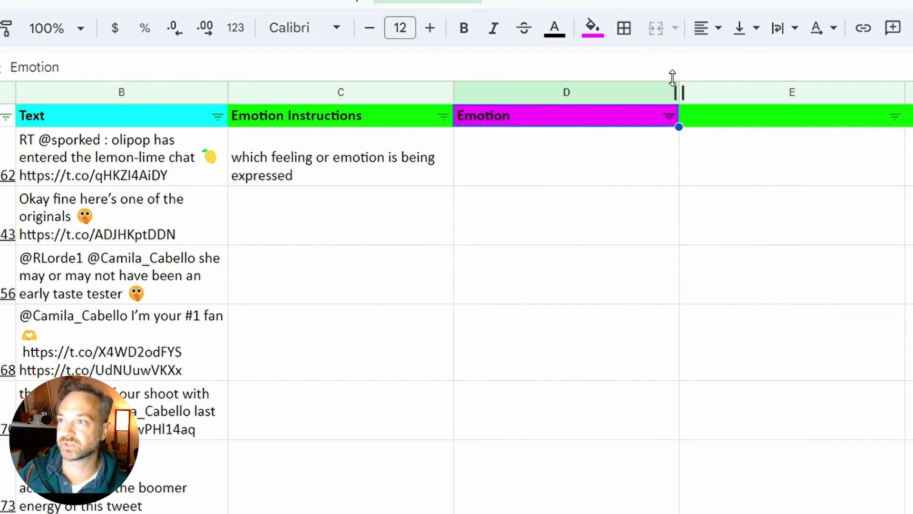
click(602, 156)
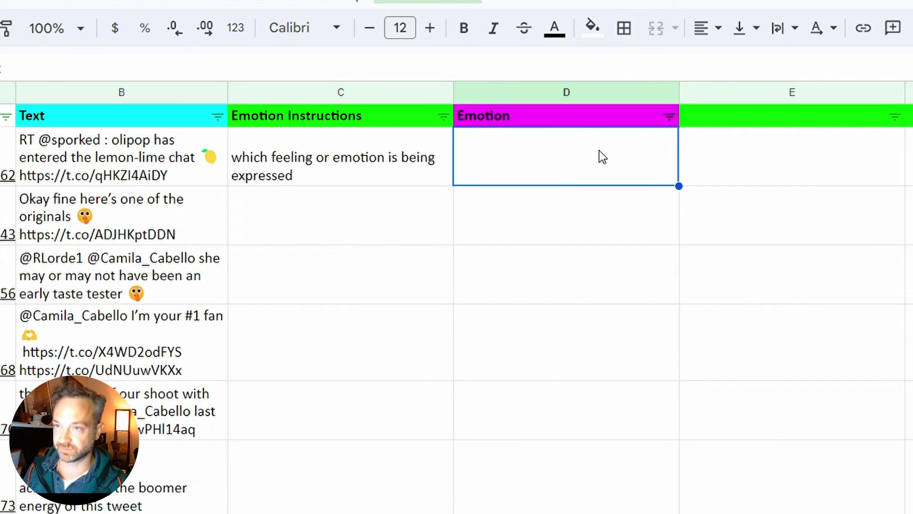
text(=GPT)
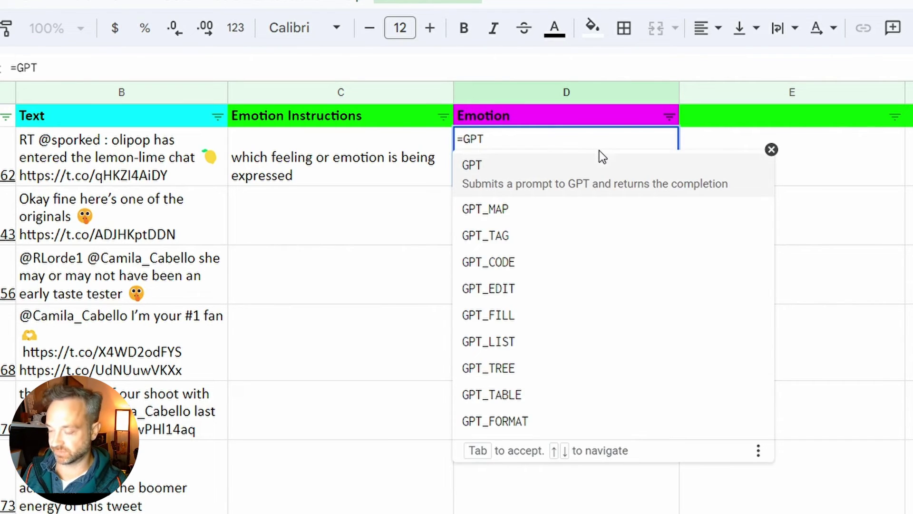
text(()
Step: Complete D2's formula as =GPT(B2,C2) to detect the tweet's emotion
click(94, 157)
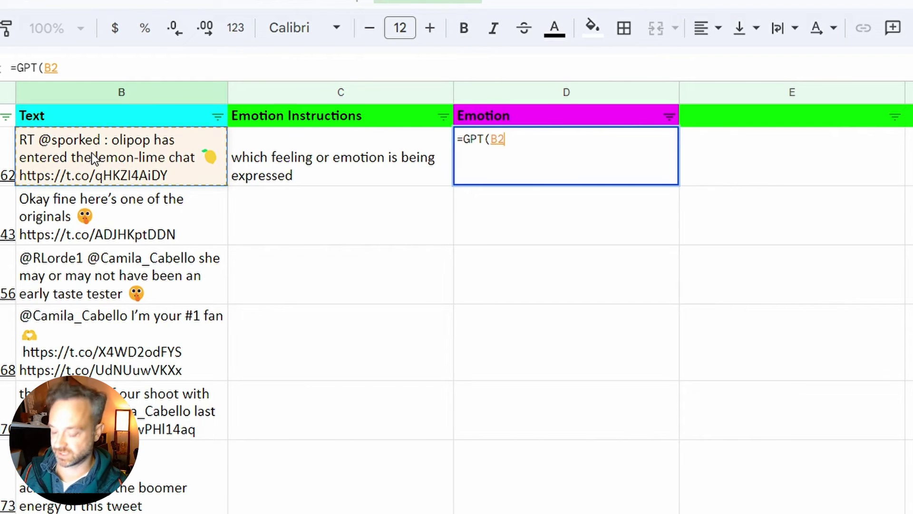
text(,)
click(334, 160)
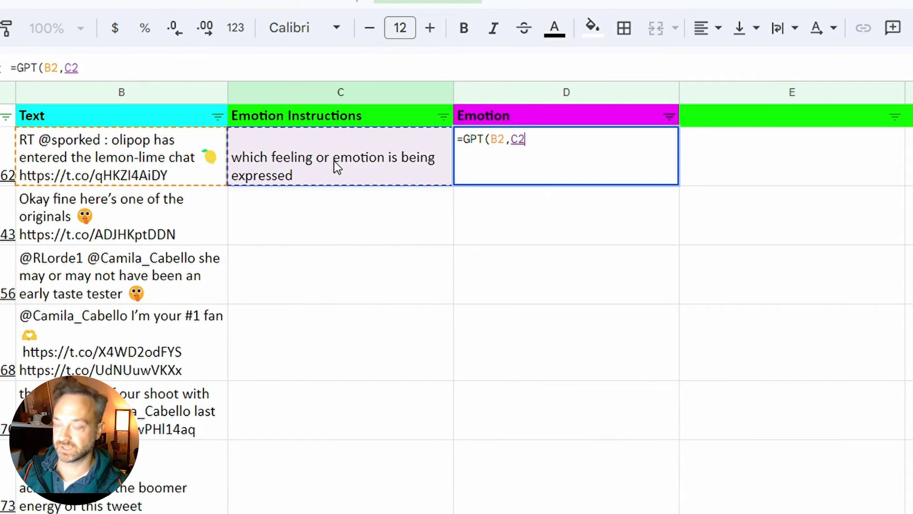
text())
key(Return)
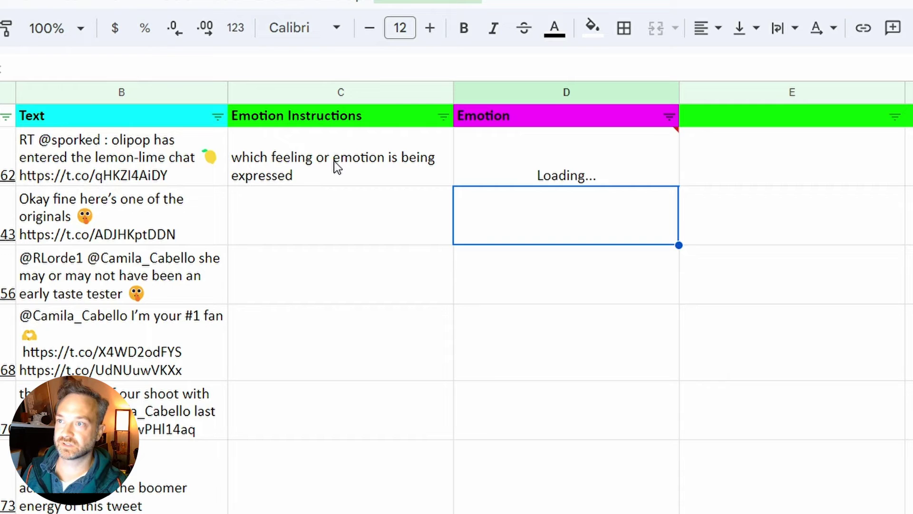
Step: Fill C2:D2 down through all tweet rows to get each tweet's emotion
click(334, 160)
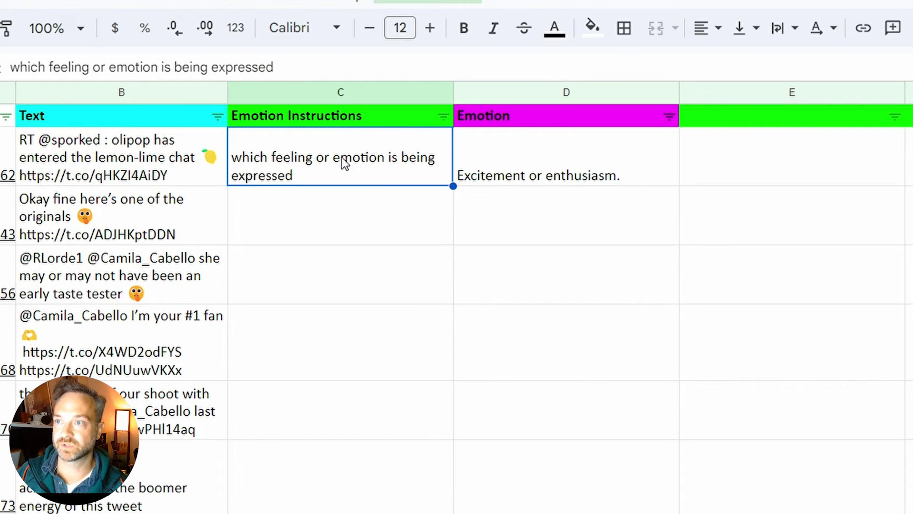
shift+click(667, 161)
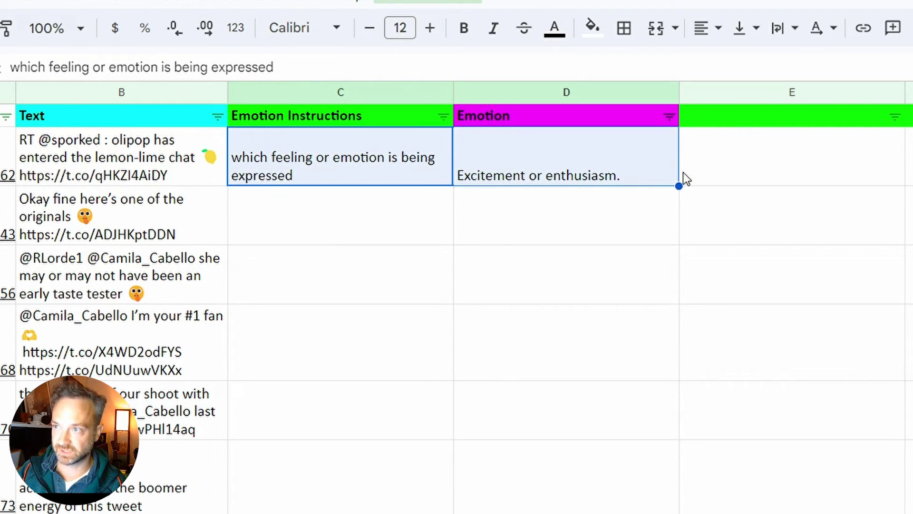
drag(679, 186, 685, 512)
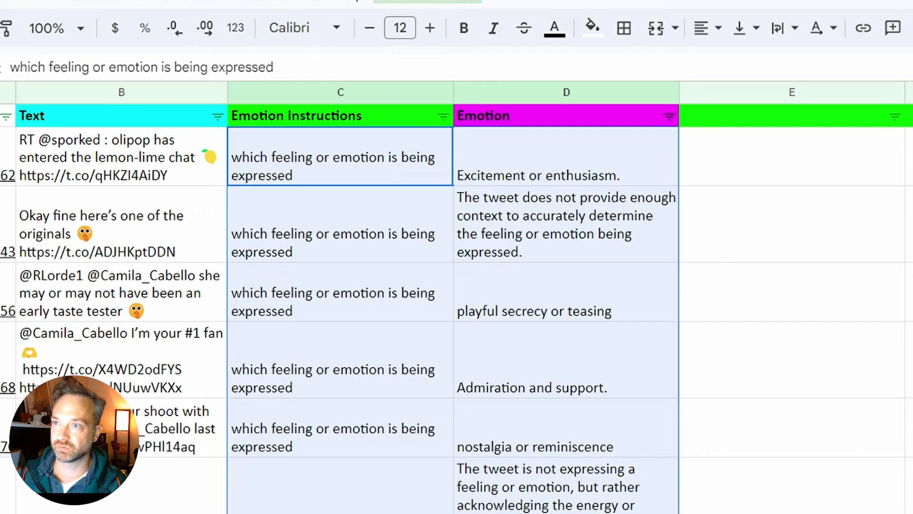
click(566, 156)
Step: Give header cell E1 a blue fill
click(792, 116)
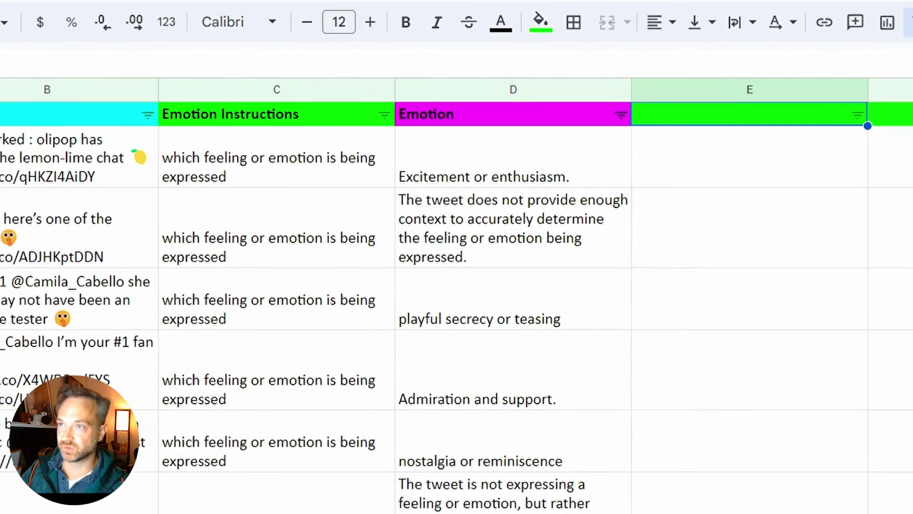
click(540, 22)
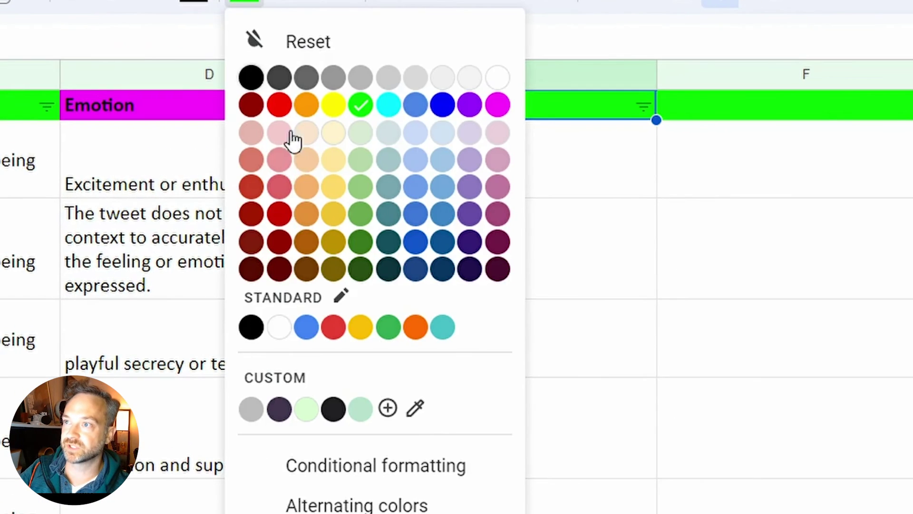
click(413, 114)
Step: Enter =CONCATENATE("increase significantly or exaggerate"," ",D2) in E2 and autofill it down column E
click(507, 176)
text(=c)
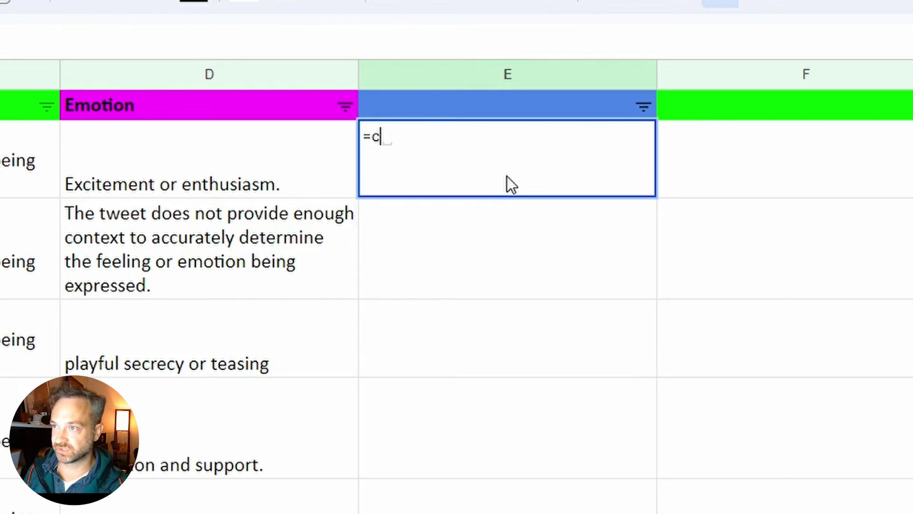
text(ON)
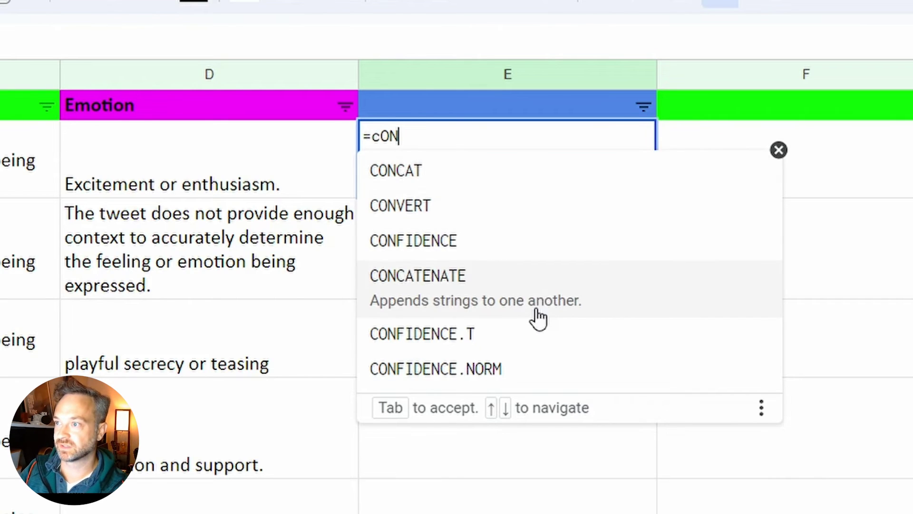
click(536, 311)
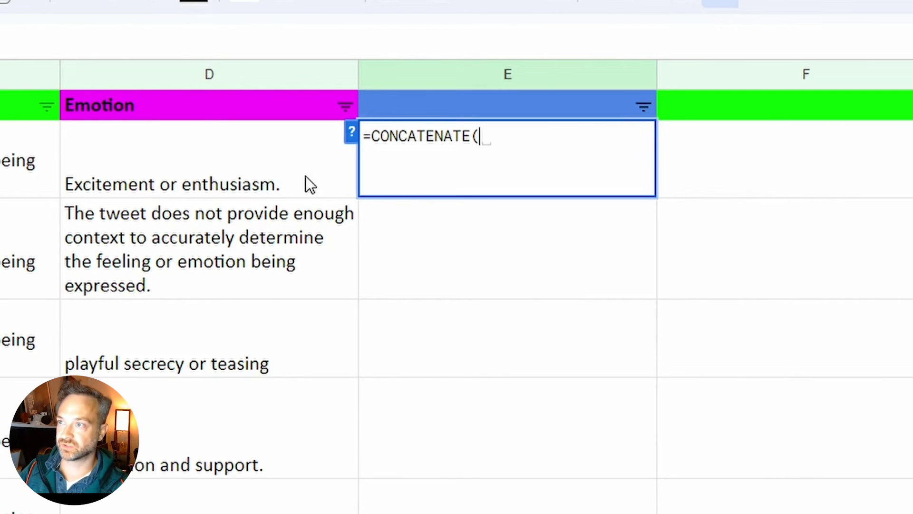
text("inc)
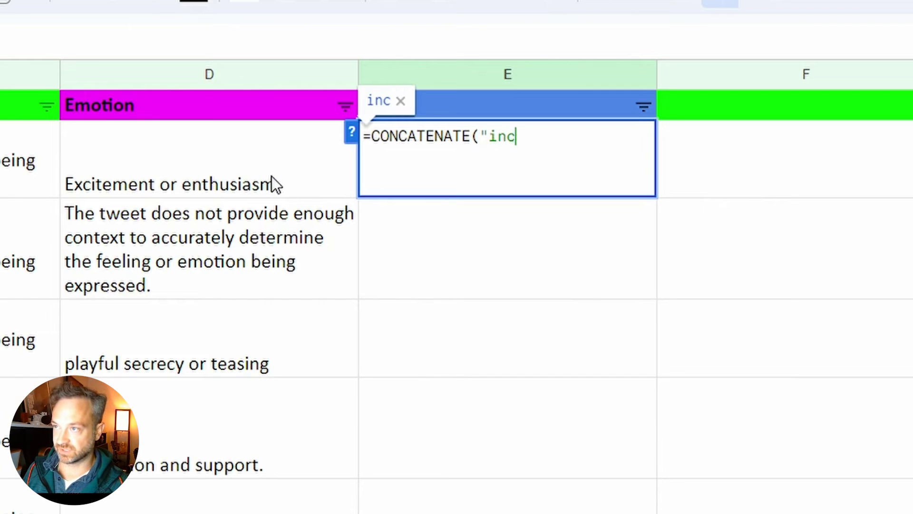
text(rease)
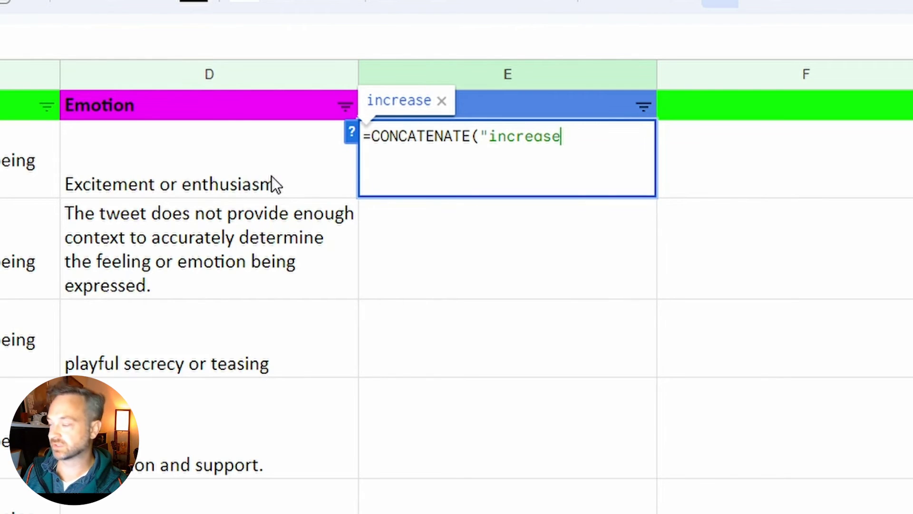
text( s)
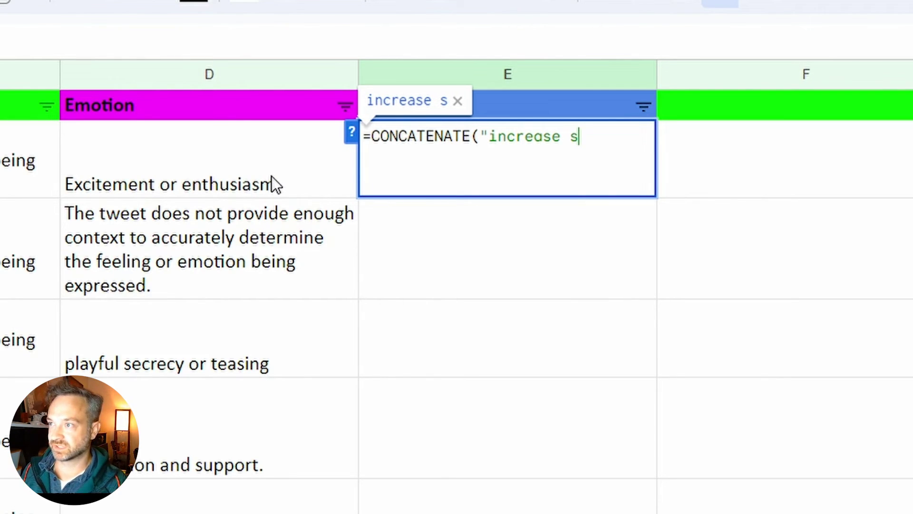
text(ignifican)
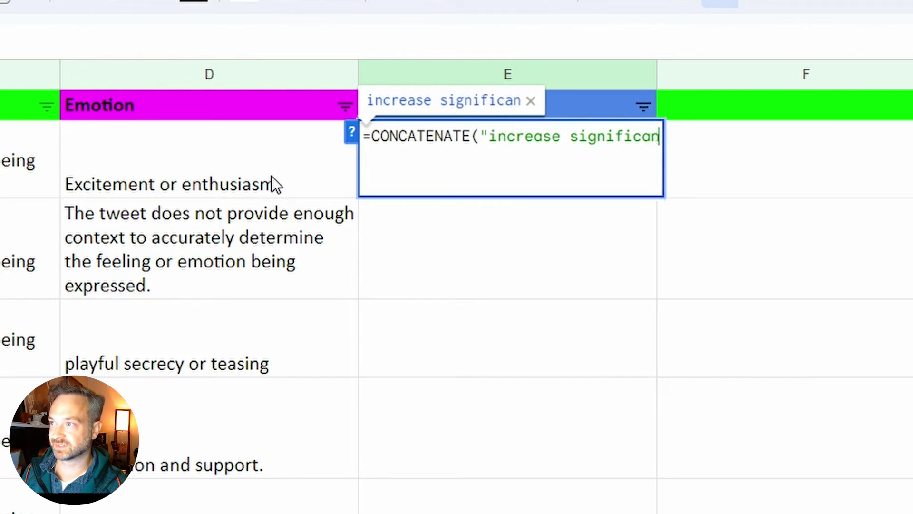
text(tly o)
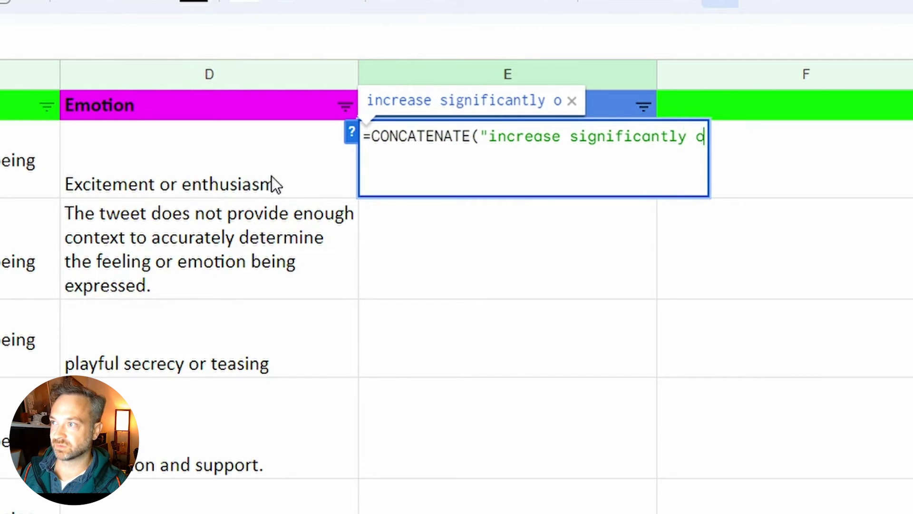
text(r exager)
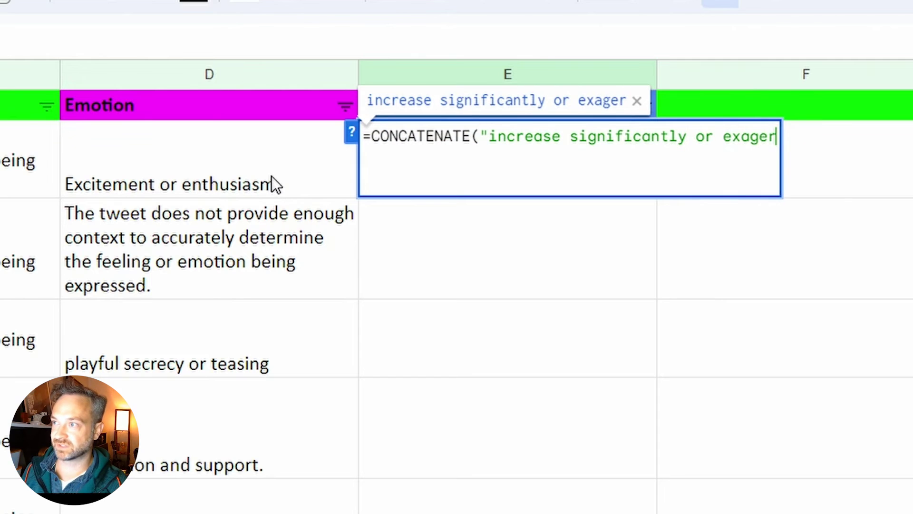
key(BackSpace)
key(BackSpace)
text(gerate",")
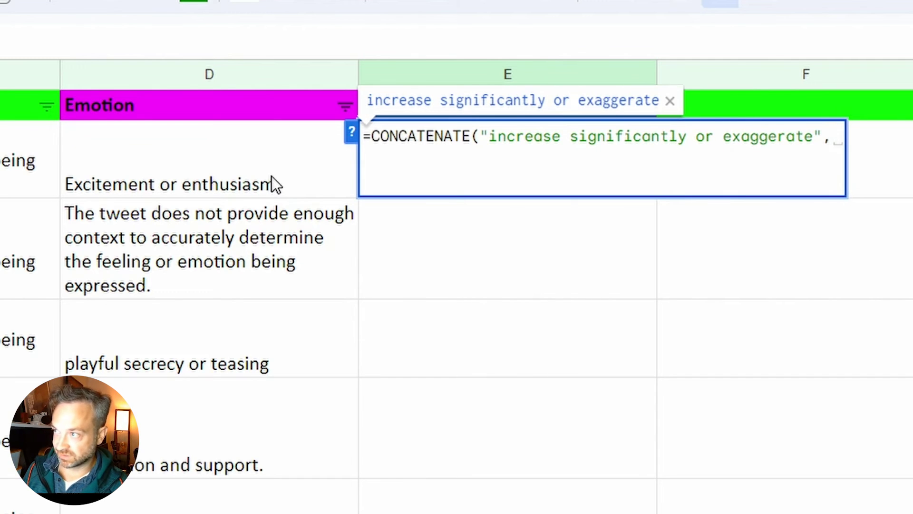
text( ")
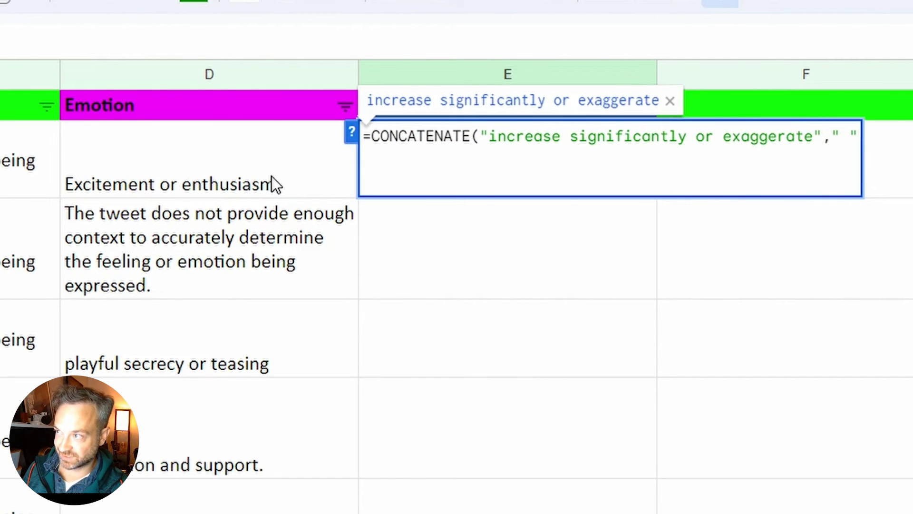
text(,)
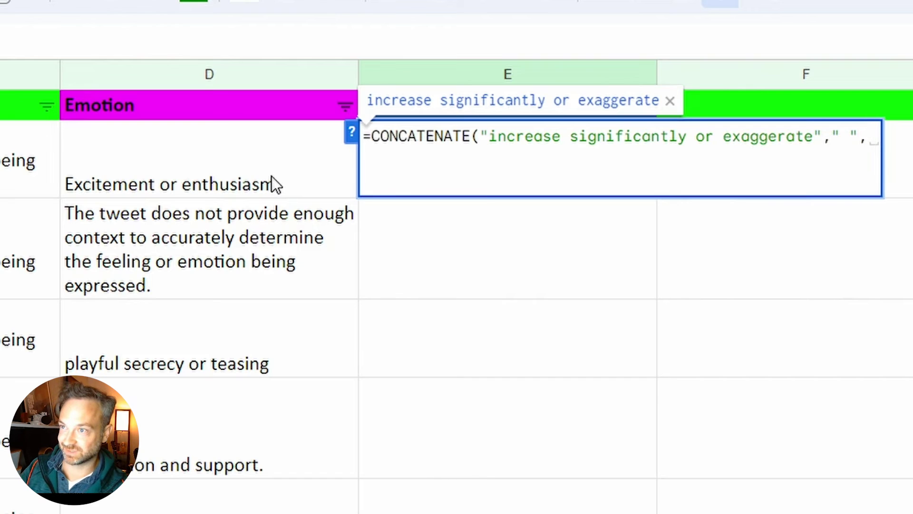
click(272, 183)
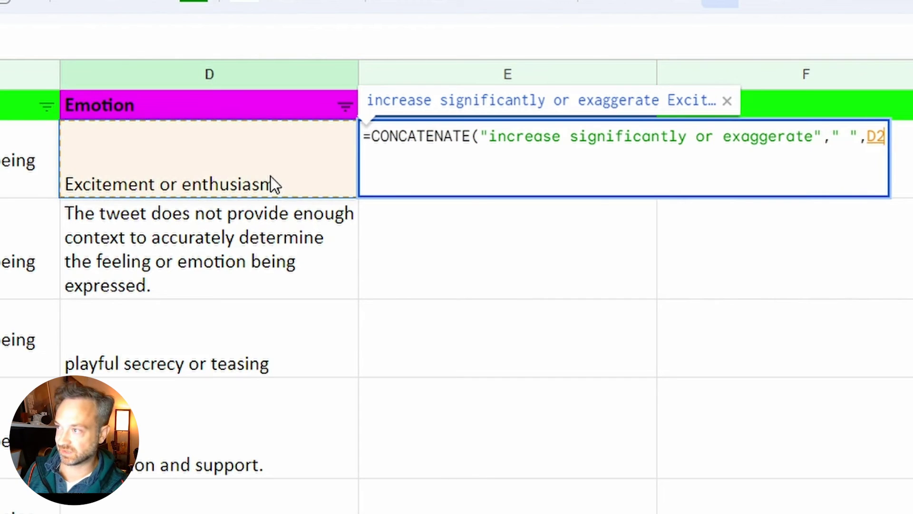
text())
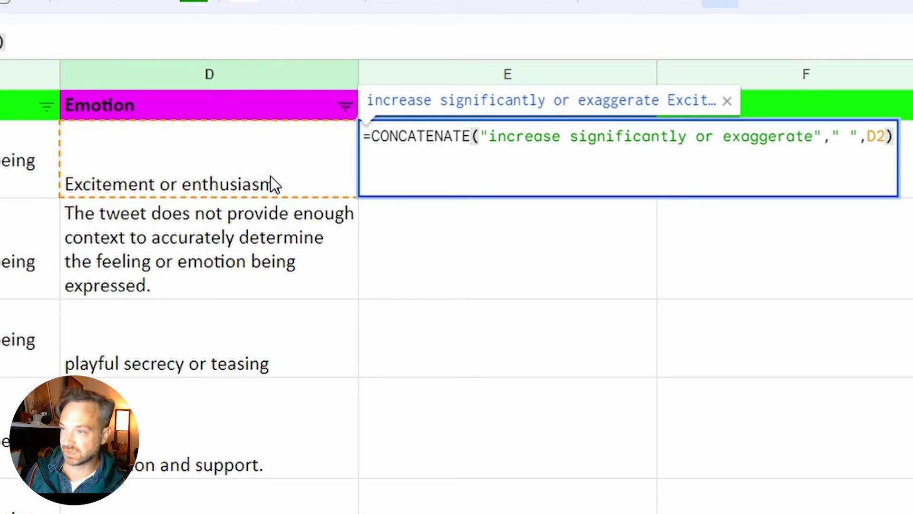
key(Return)
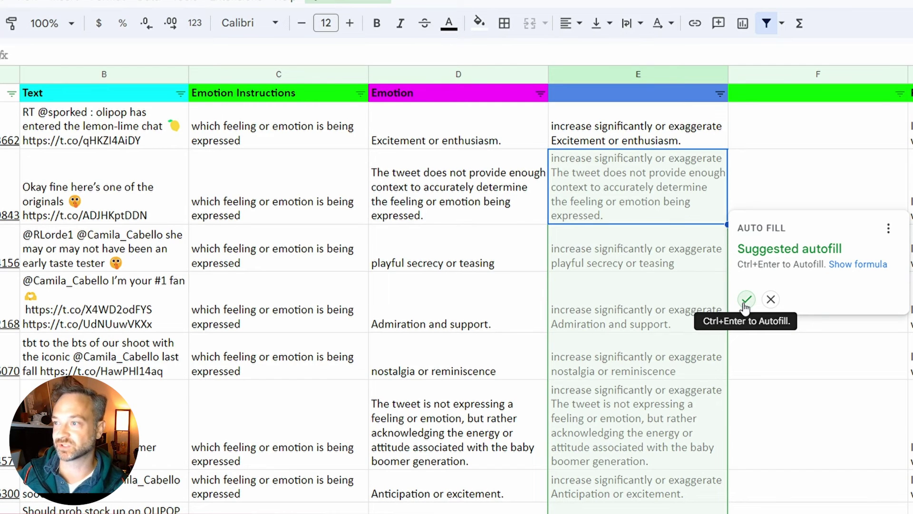
click(746, 302)
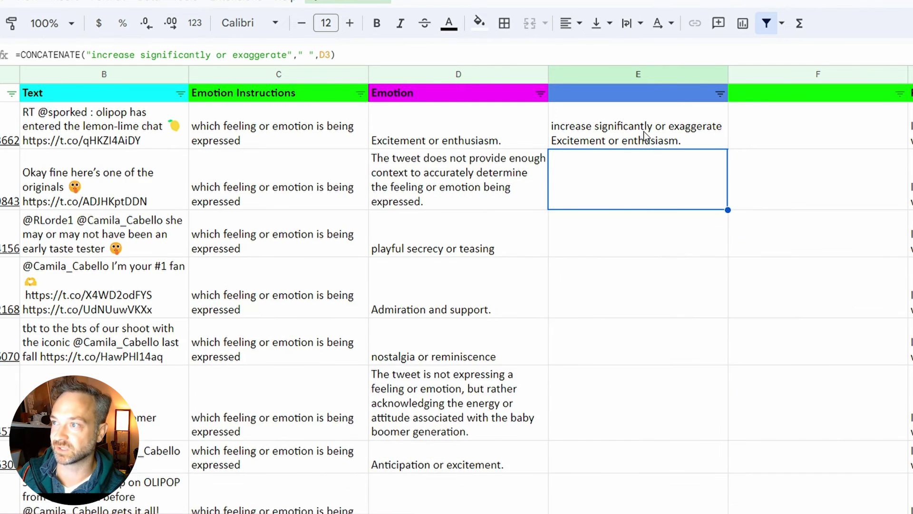
click(650, 492)
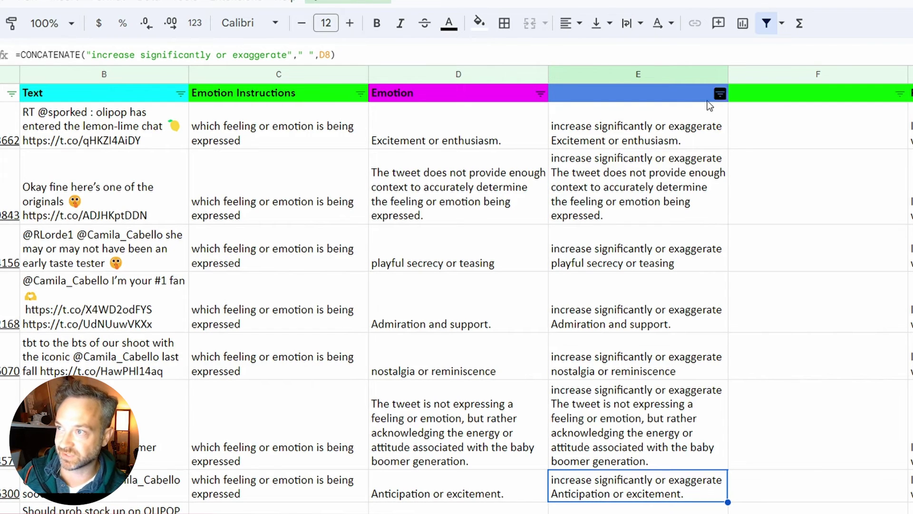
Step: Name header E1 'Text to Increase Emotions'
click(680, 94)
text(Text )
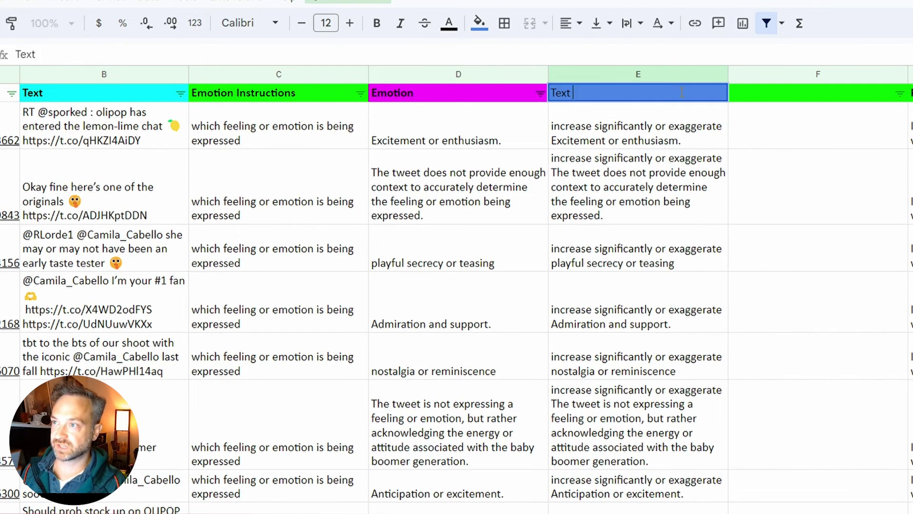
text(to Increase Emotions)
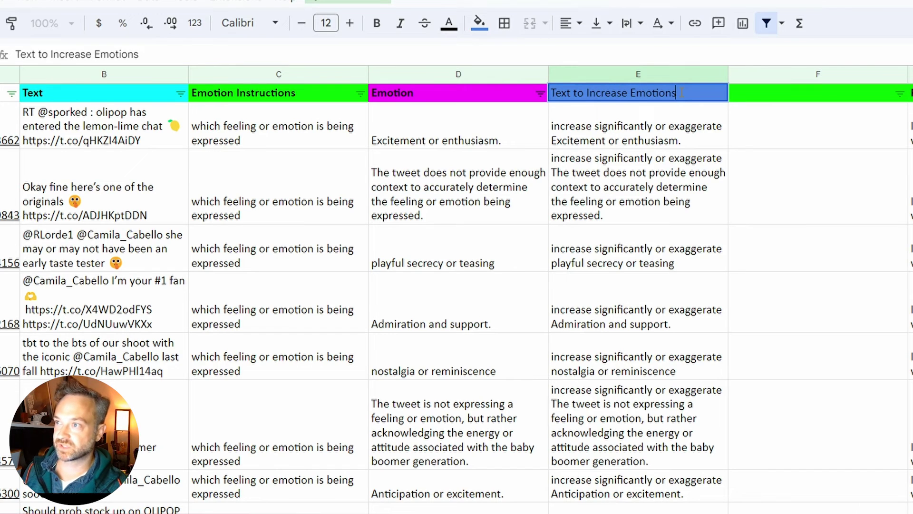
key(Return)
click(681, 94)
key(Right)
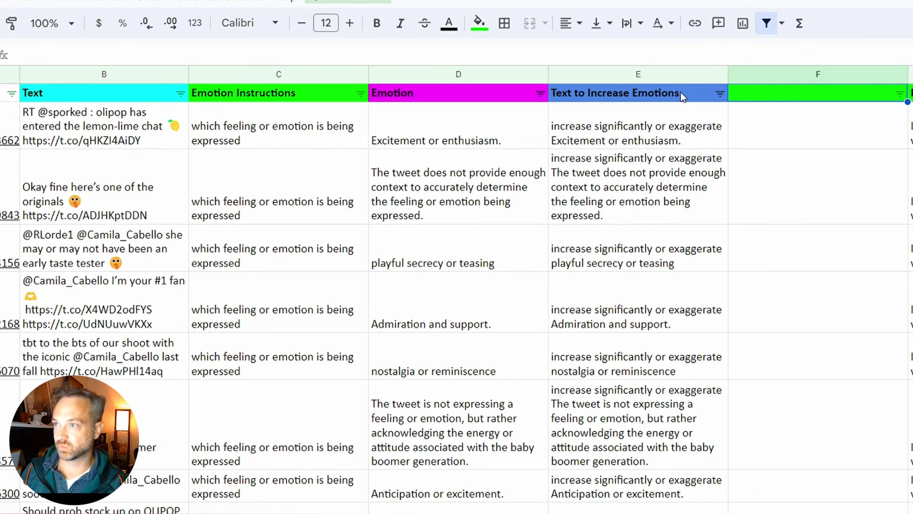
Step: Type the header 'GPT EDIT' in F1
key(Return)
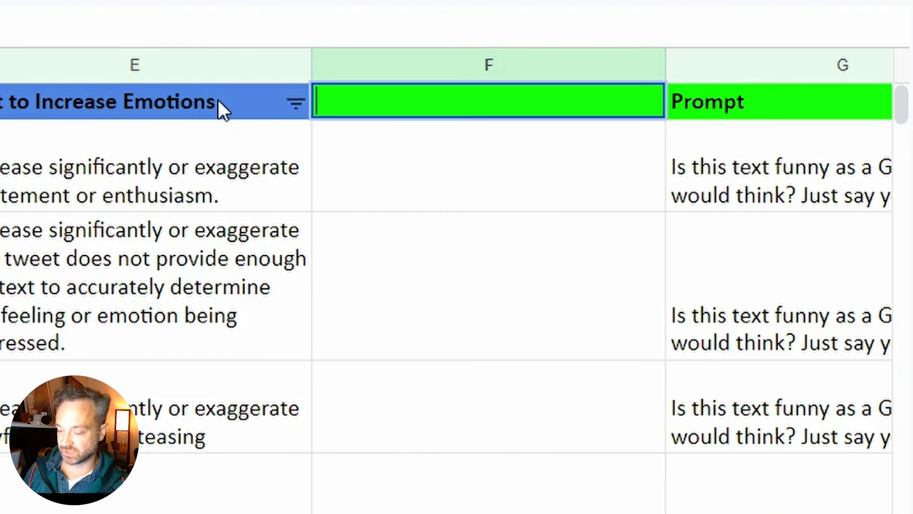
text(GPT E)
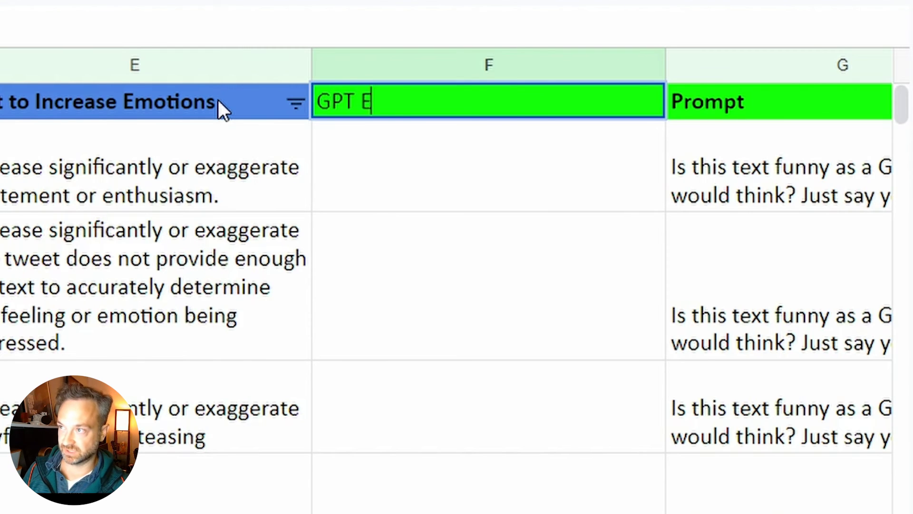
text(DIT)
key(Return)
Step: Enter =GPT_EDIT(B2,E2) in F2 and autofit column F to show the exaggerated rewrite
text(=)
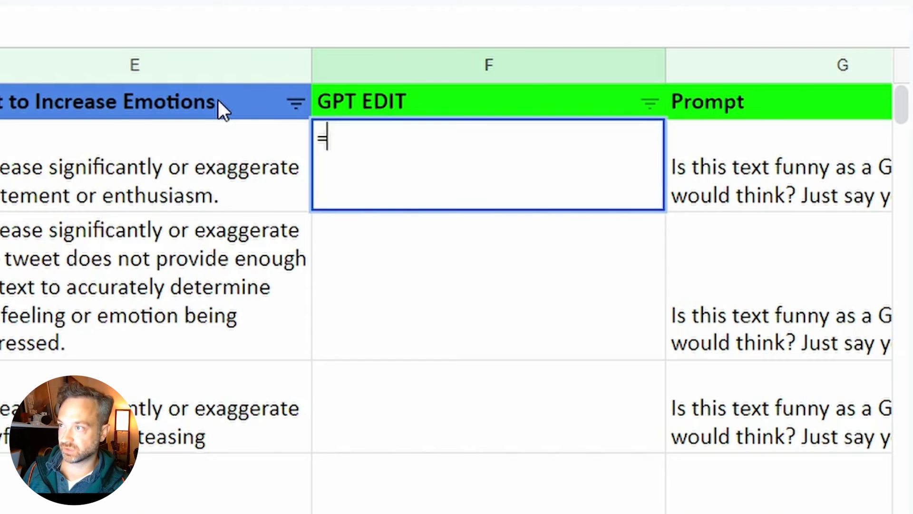
text(GPT_EDIT()
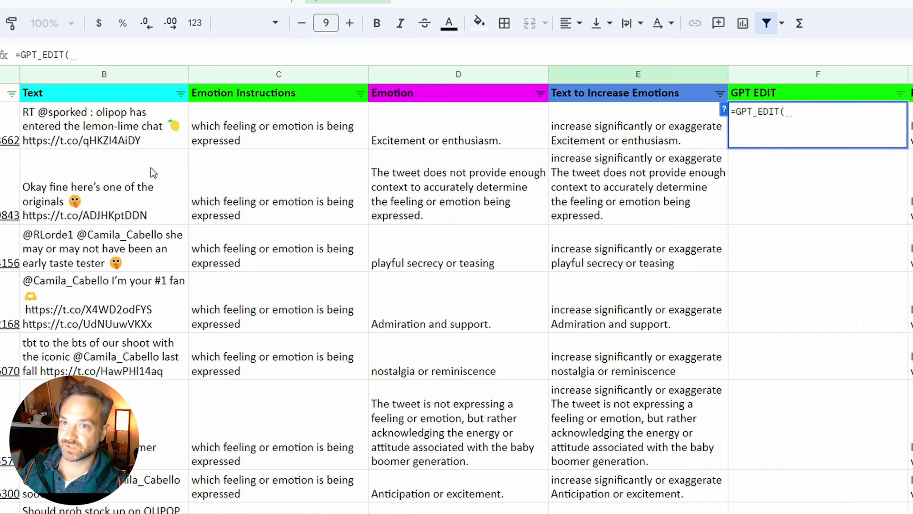
click(104, 140)
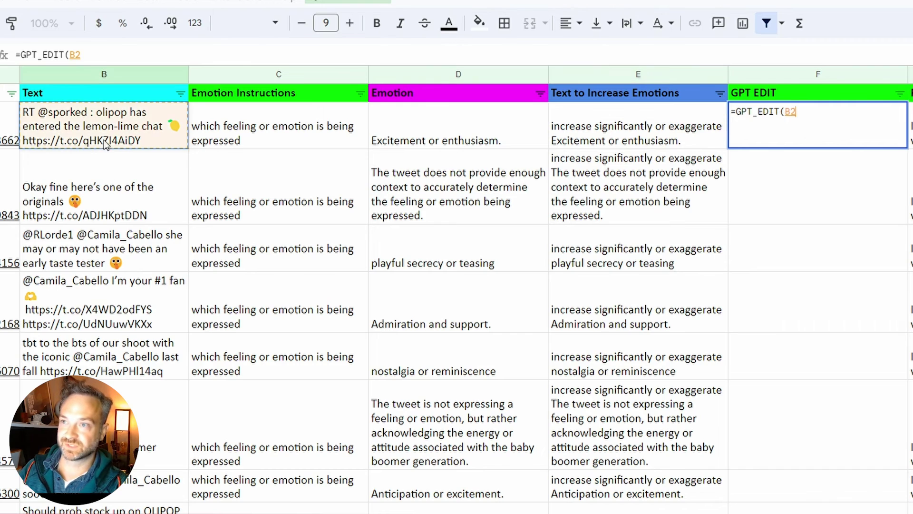
text(,)
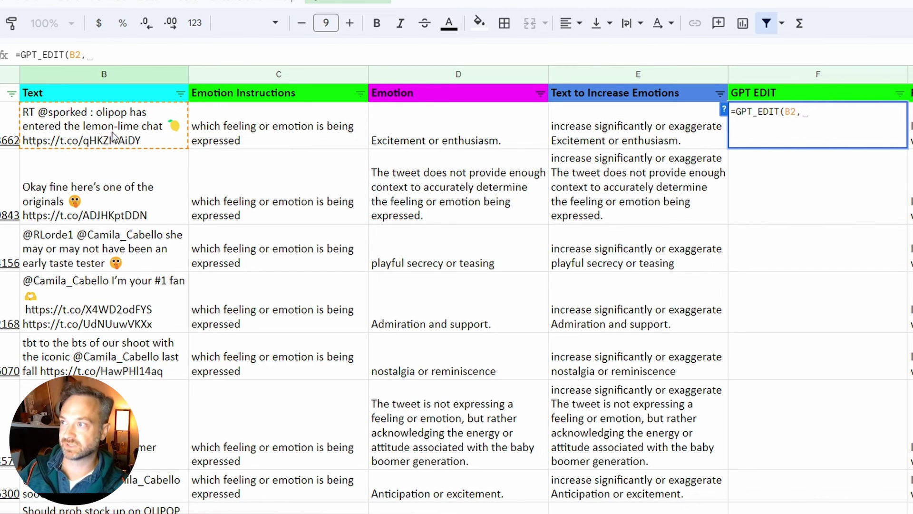
click(638, 114)
text())
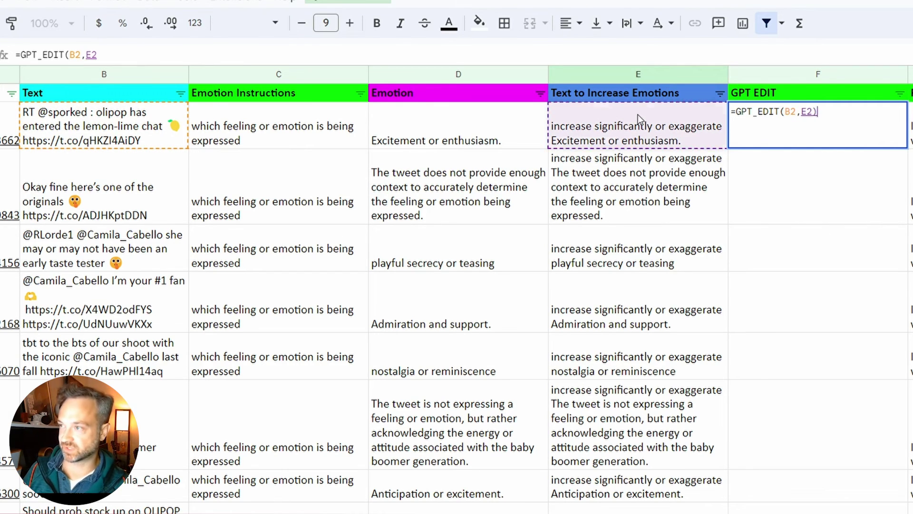
key(Return)
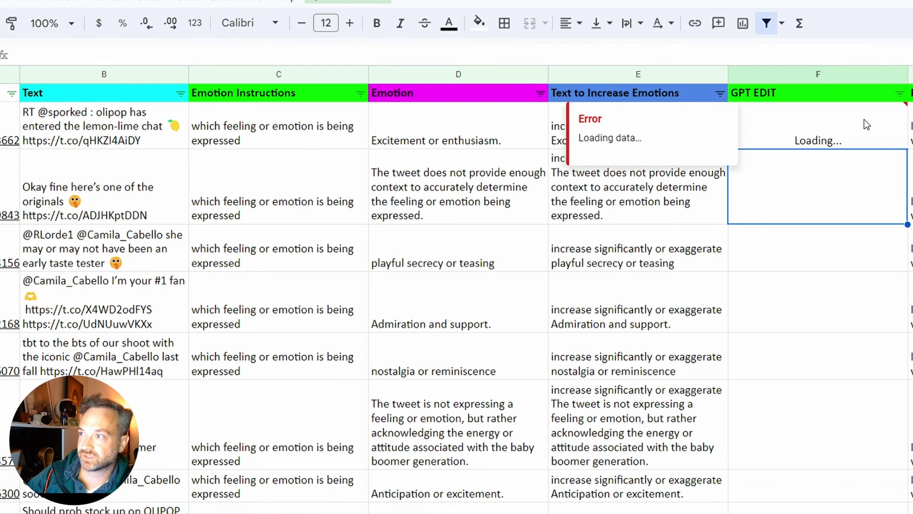
click(867, 124)
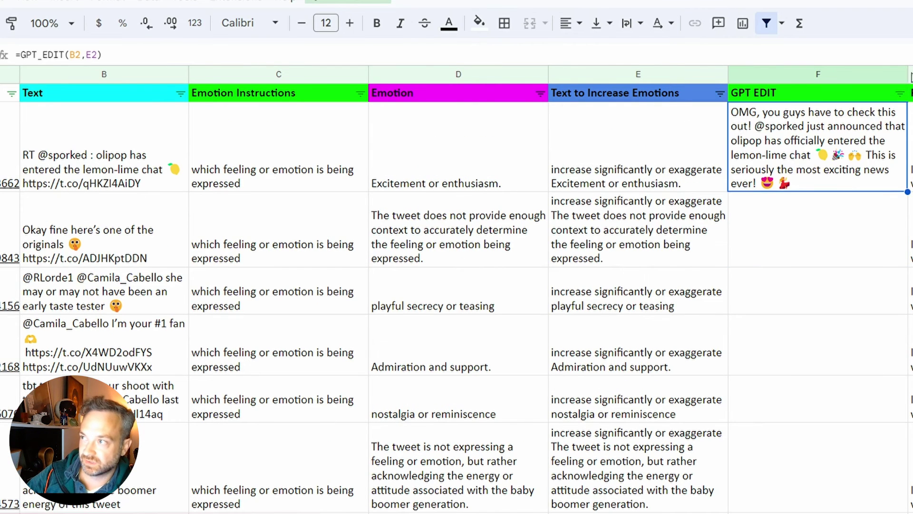
double_click(906, 74)
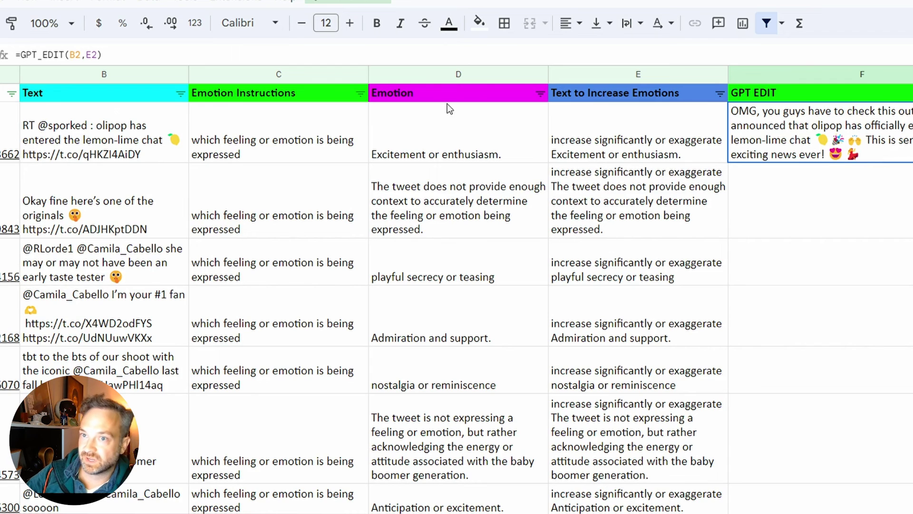
Step: Copy F2's GPT_EDIT formula down to F9 to rewrite the next tweets
click(139, 139)
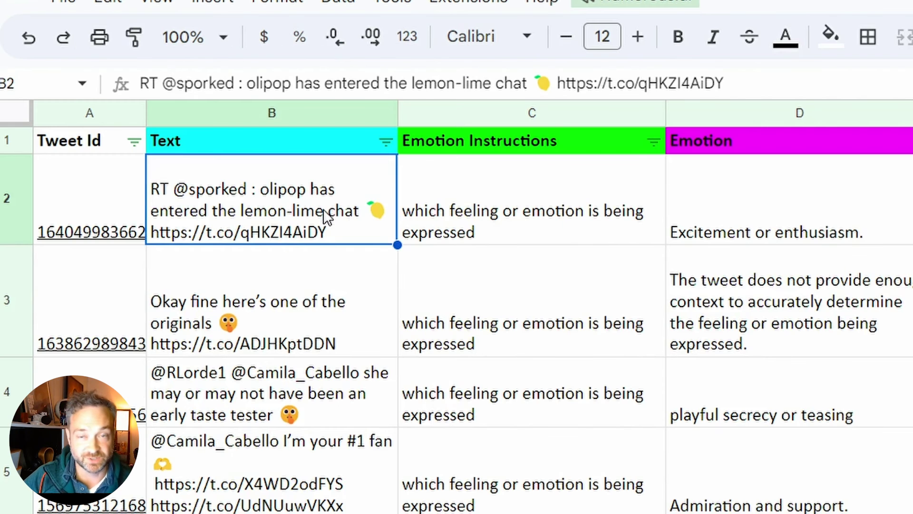
click(912, 222)
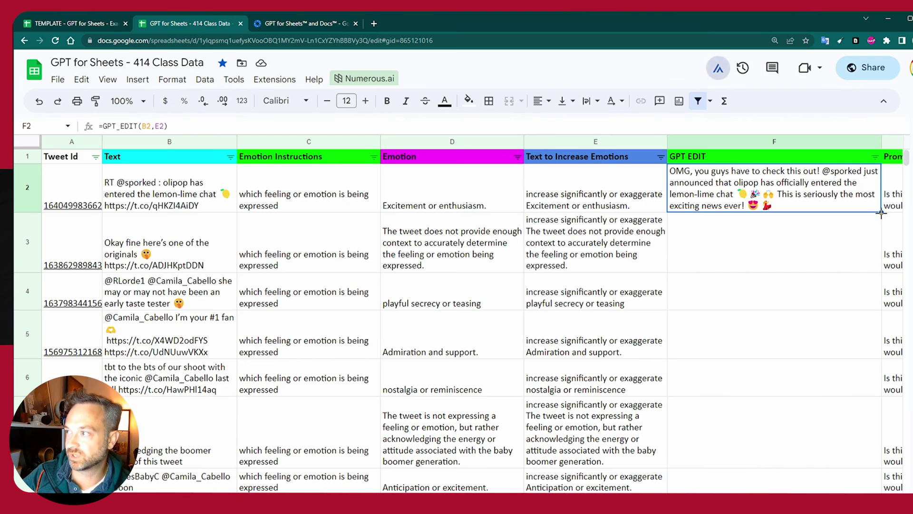
drag(685, 245, 617, 513)
drag(844, 484, 849, 491)
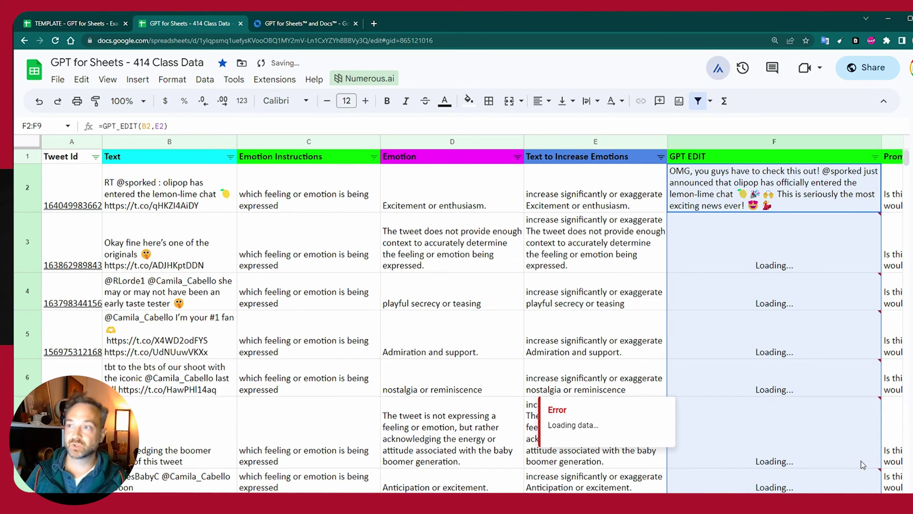